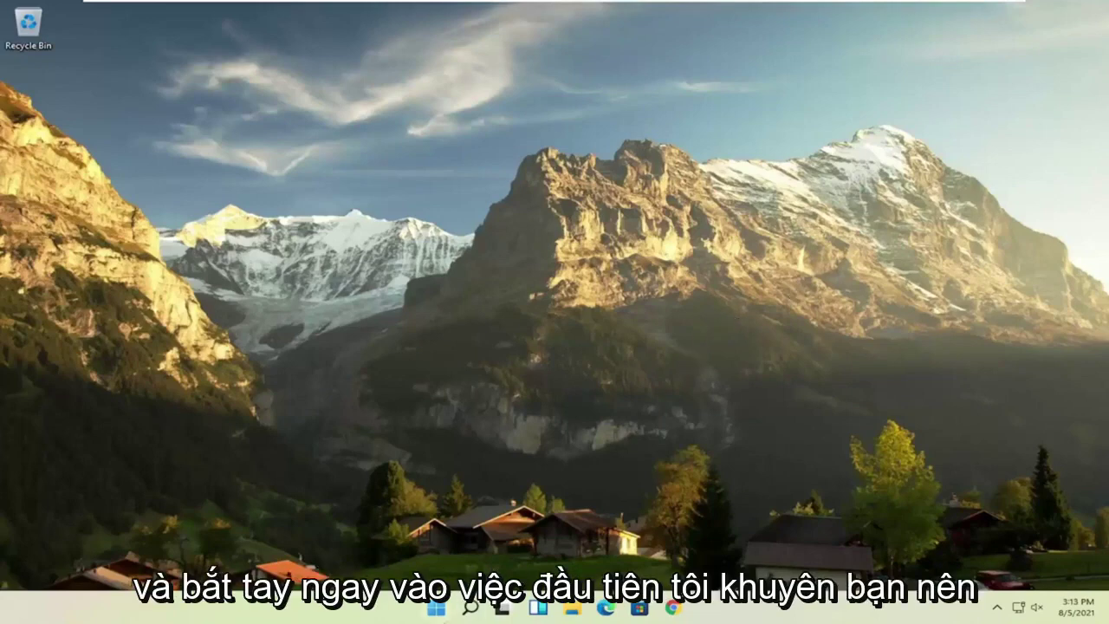
Disable Microsoft OneDrive from launching at startup in Task Manager and close Task Manager
right_click(436, 611)
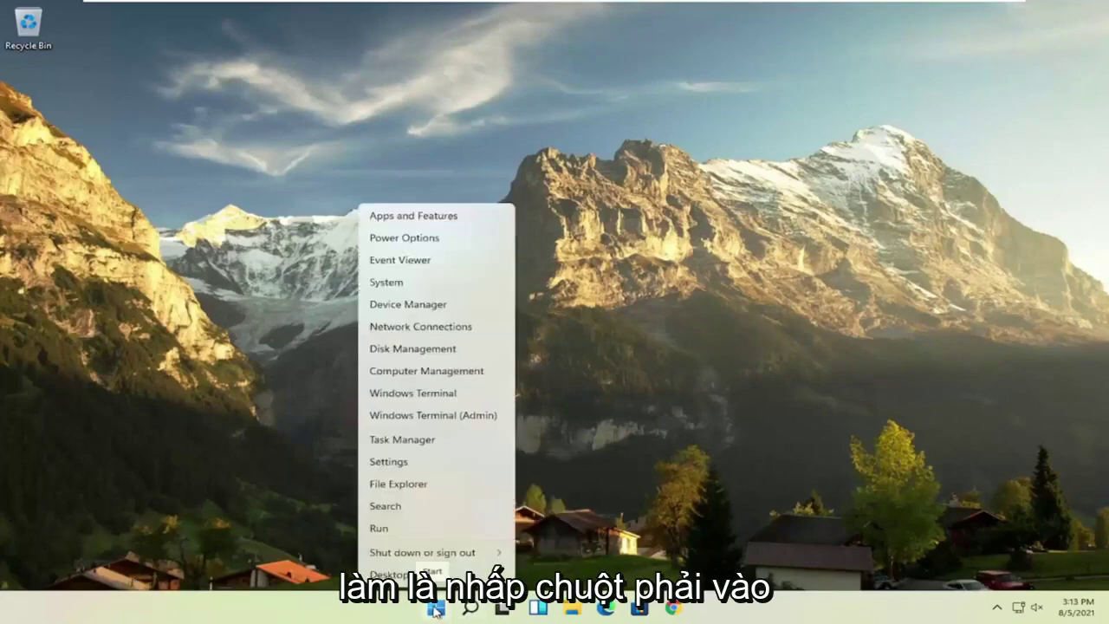
click(407, 441)
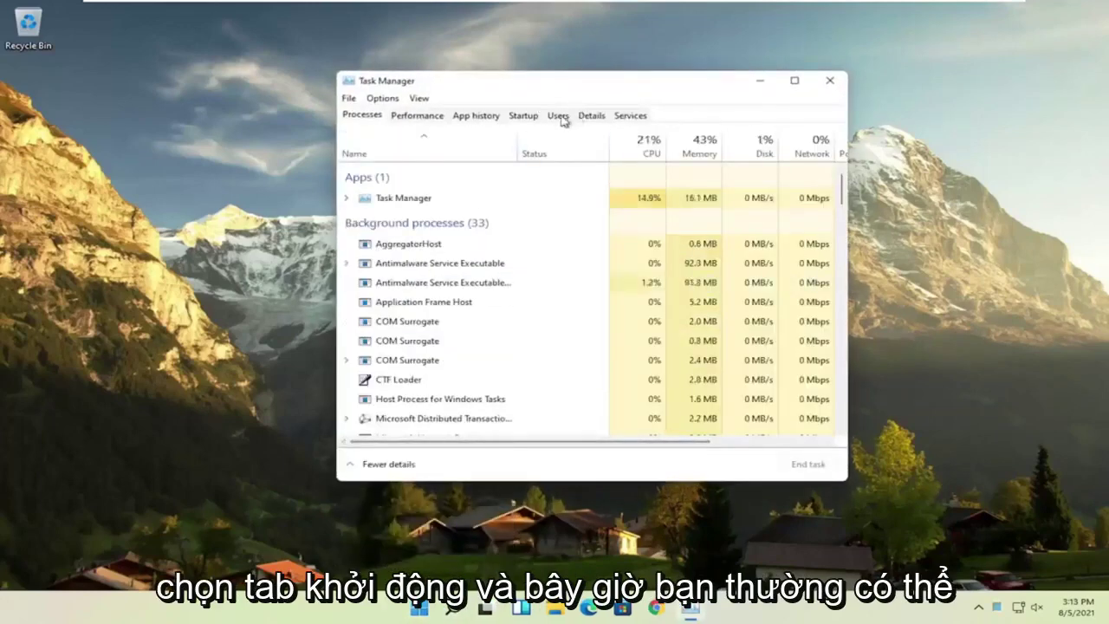
click(522, 116)
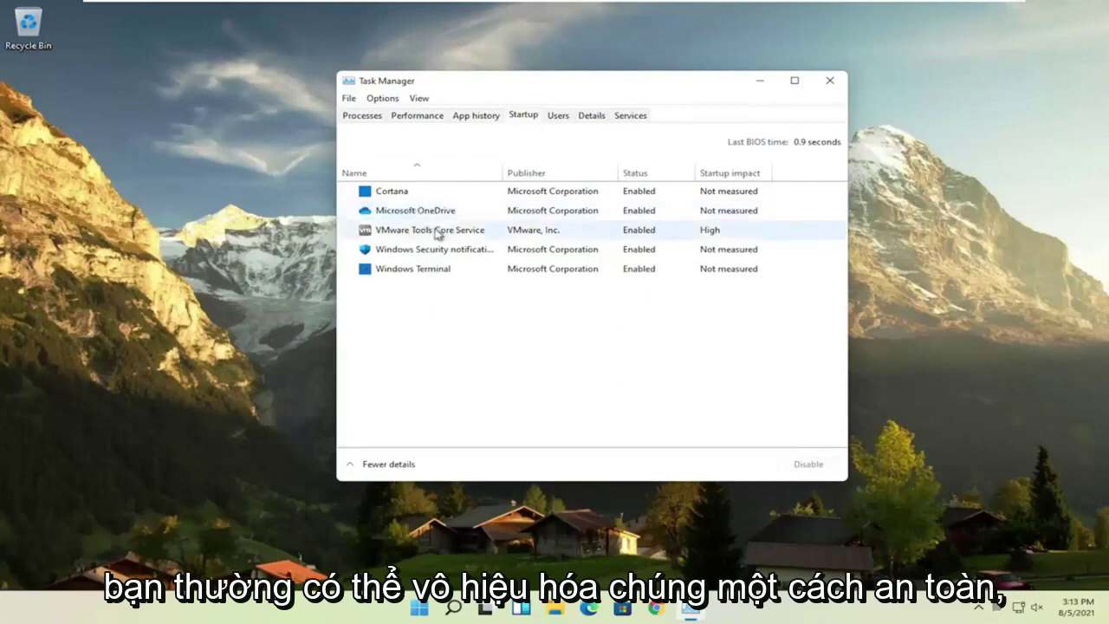
click(401, 217)
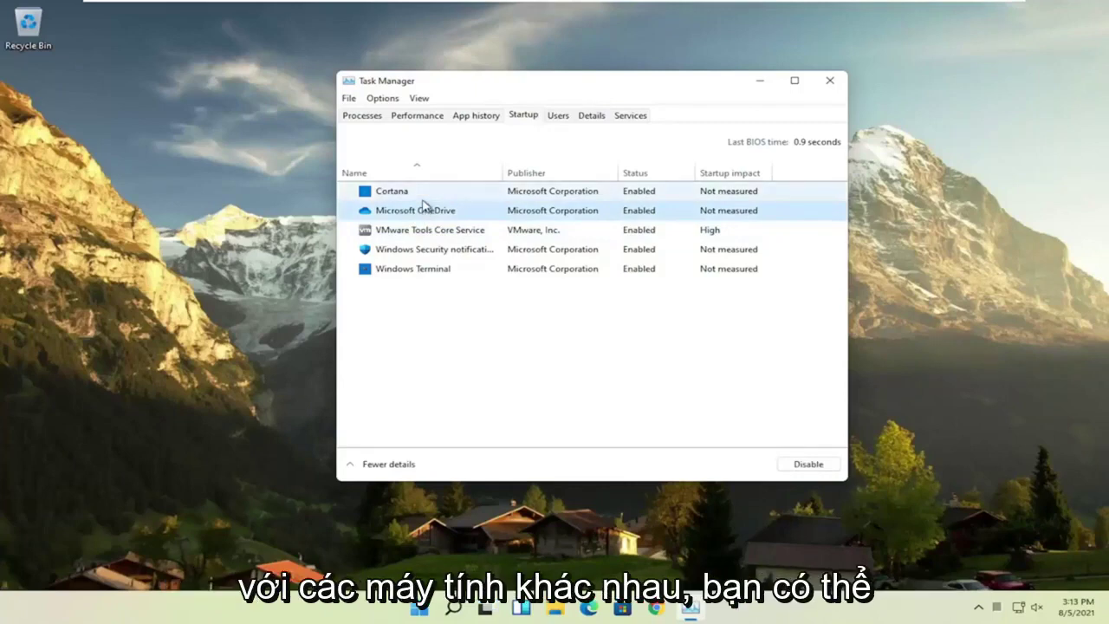
click(791, 464)
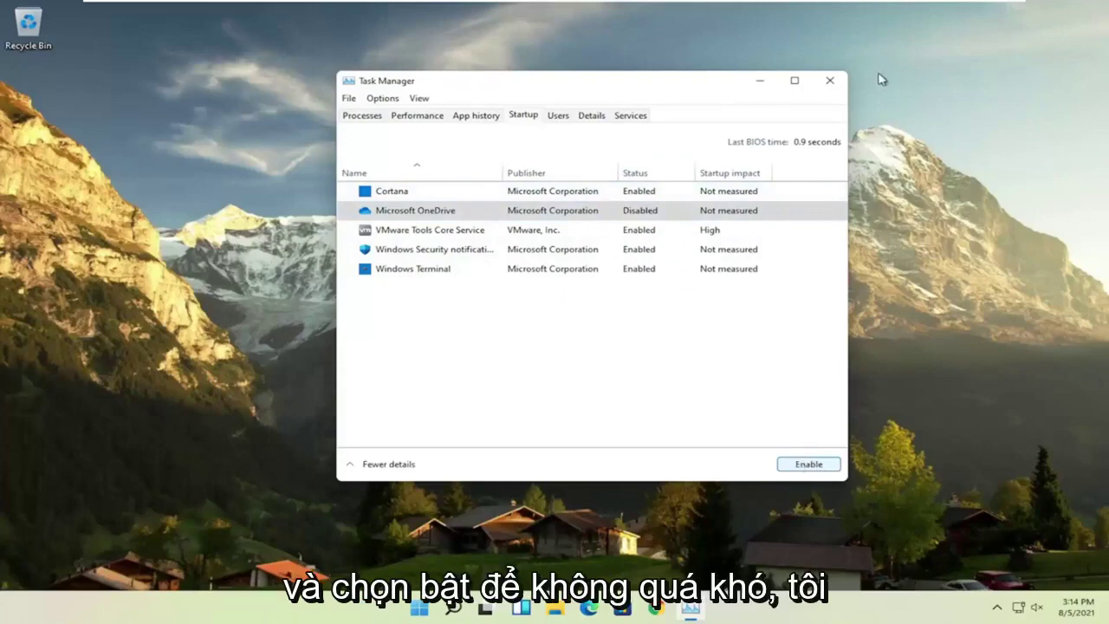
click(827, 82)
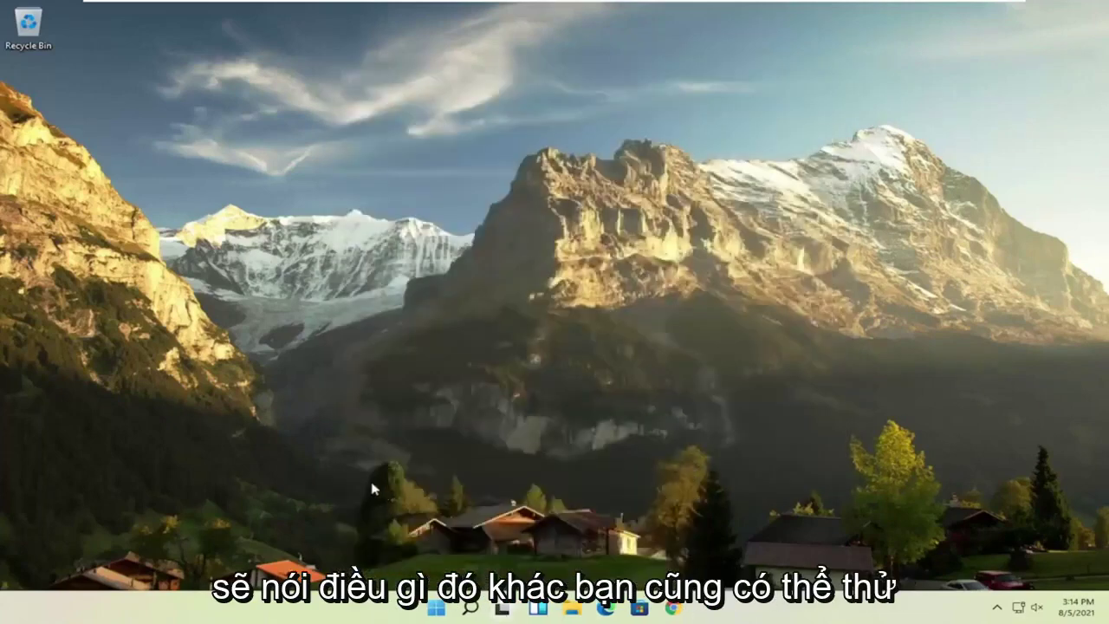
Open the Apps & features settings, view the uninstall option for CCleaner without running it, and close Settings
click(468, 610)
text(apps)
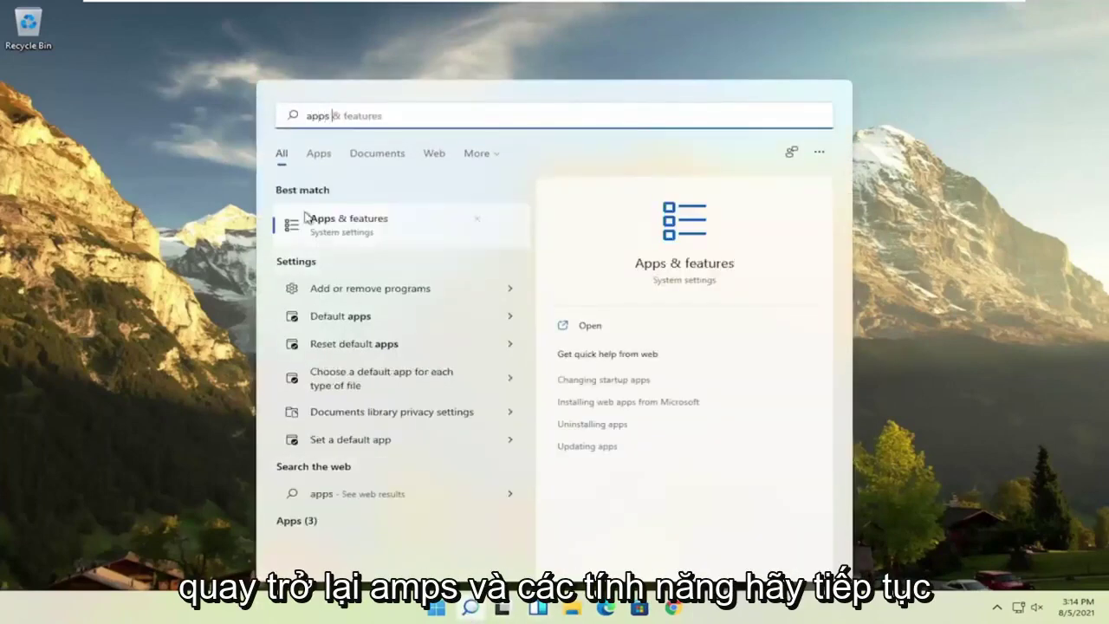
click(340, 224)
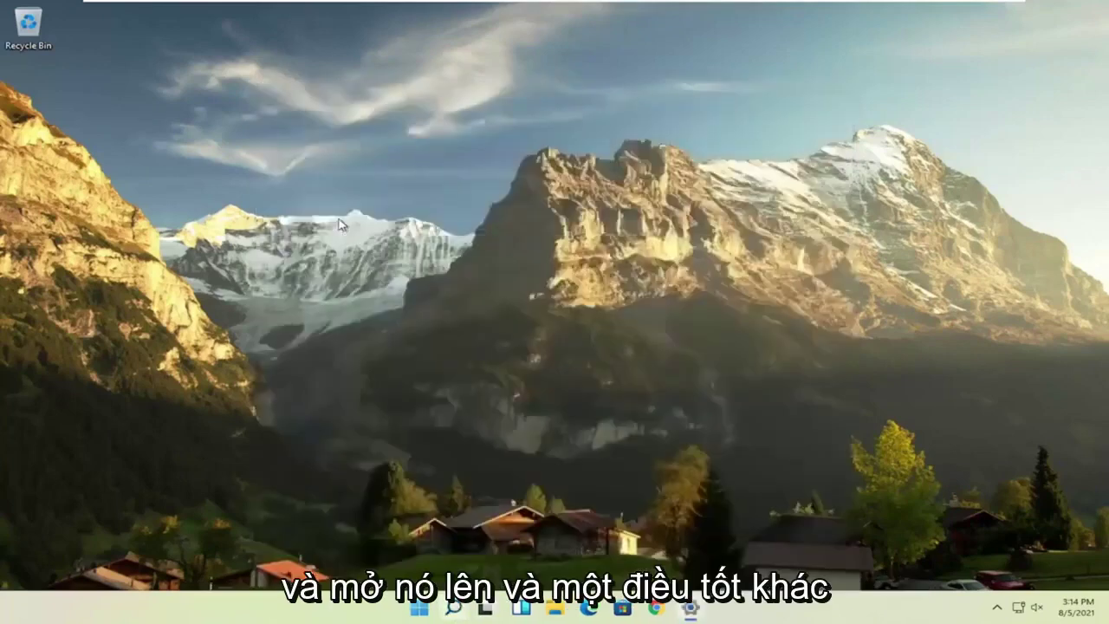
scroll(512, 291, down, 3)
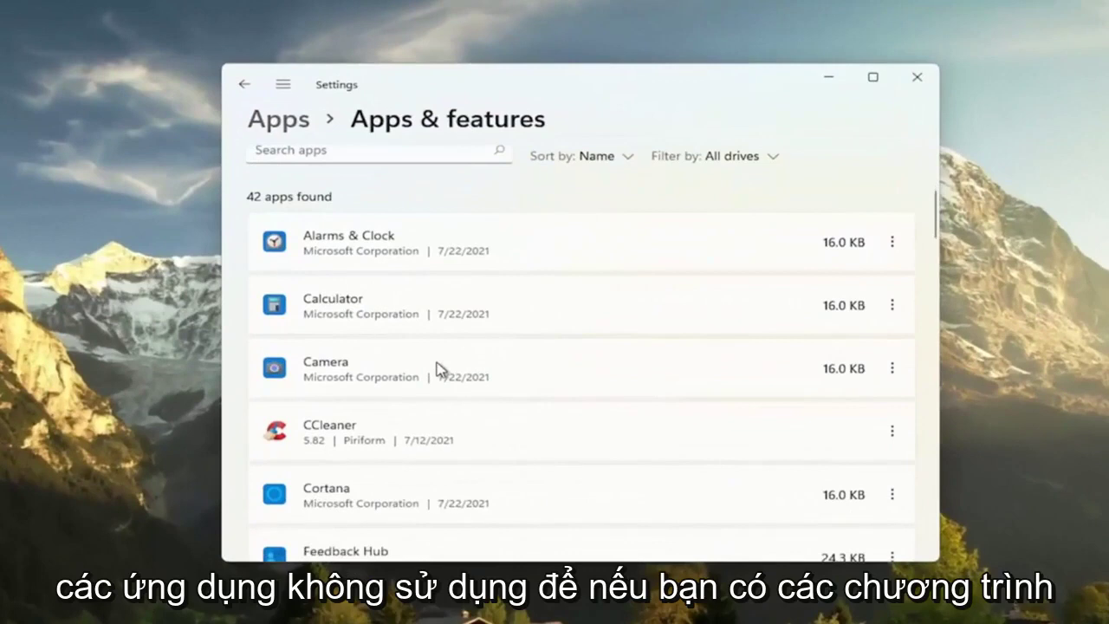
scroll(439, 368, down, 1)
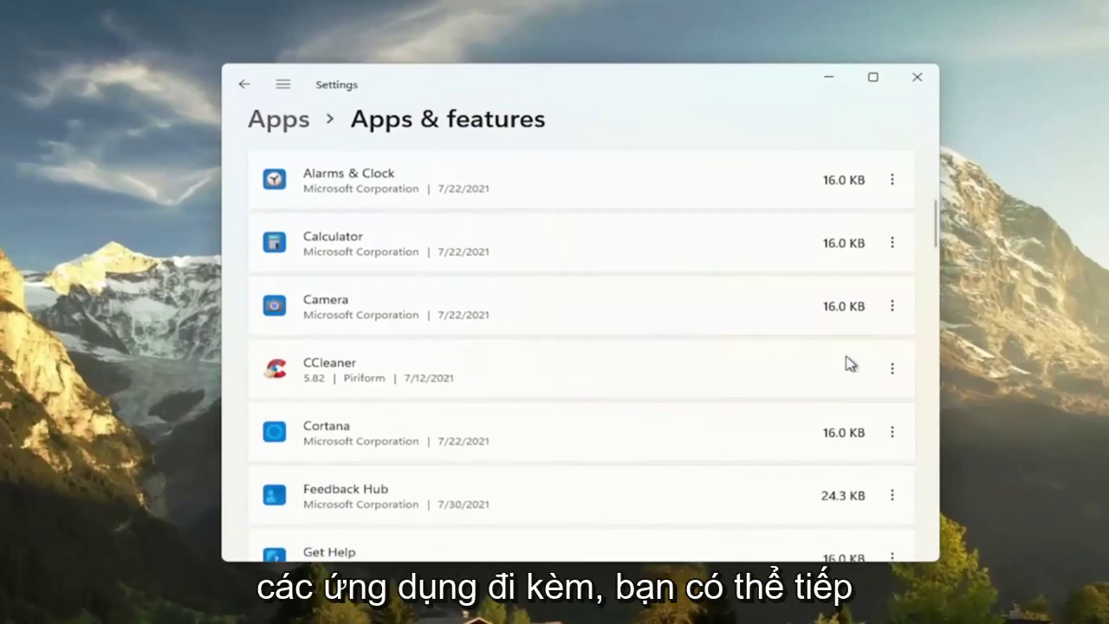
click(893, 369)
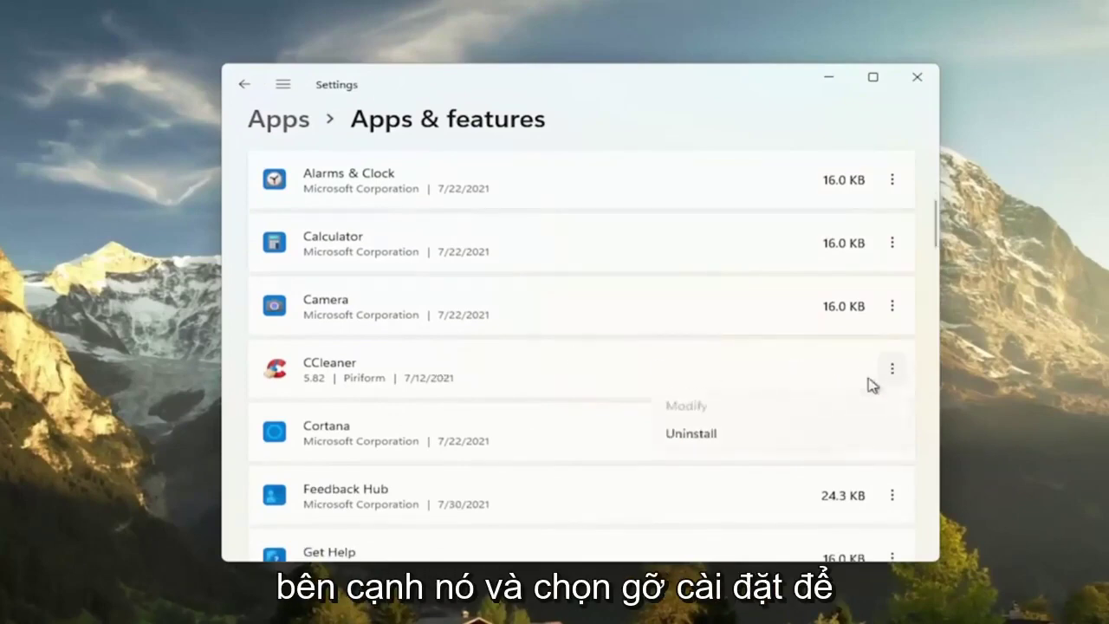
click(712, 93)
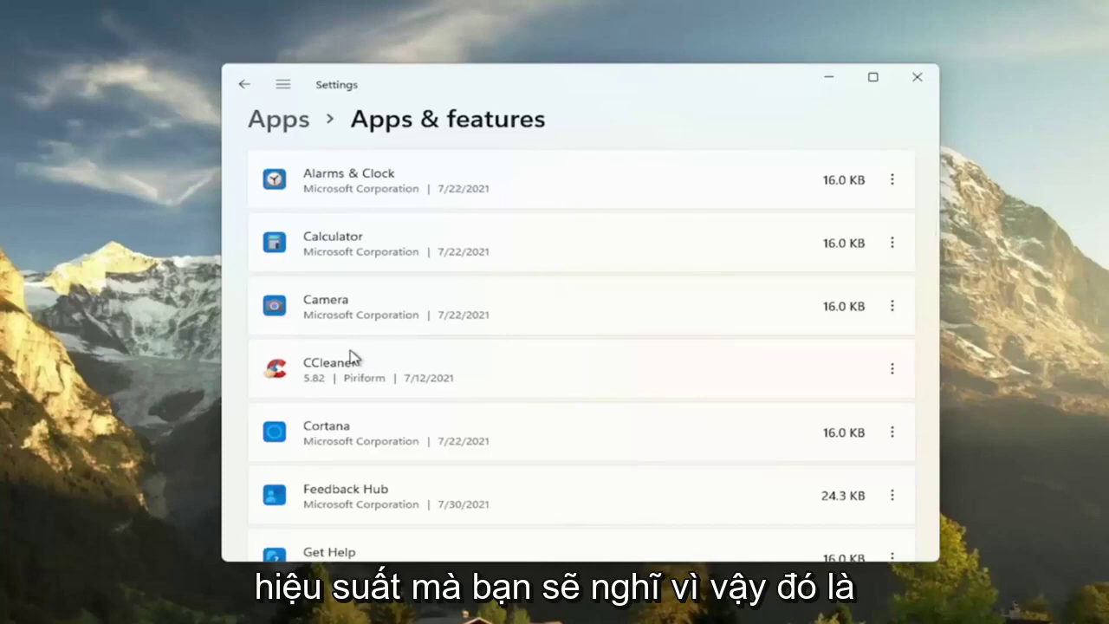
click(920, 76)
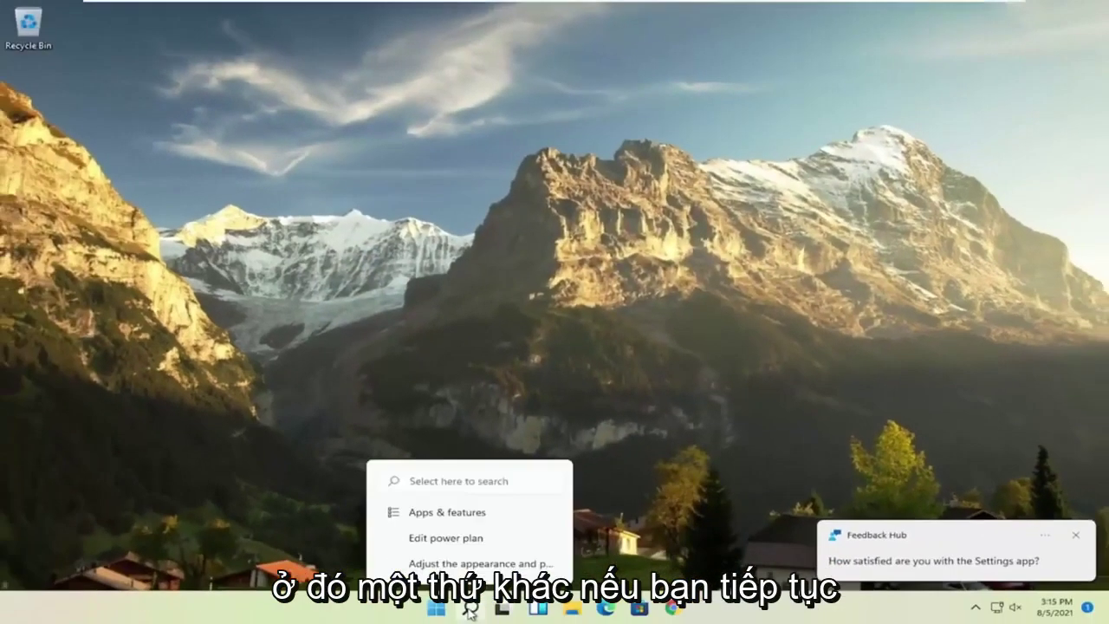
Find the setting to adjust the appearance and performance of Windows and apply Adjust for best performance
click(469, 612)
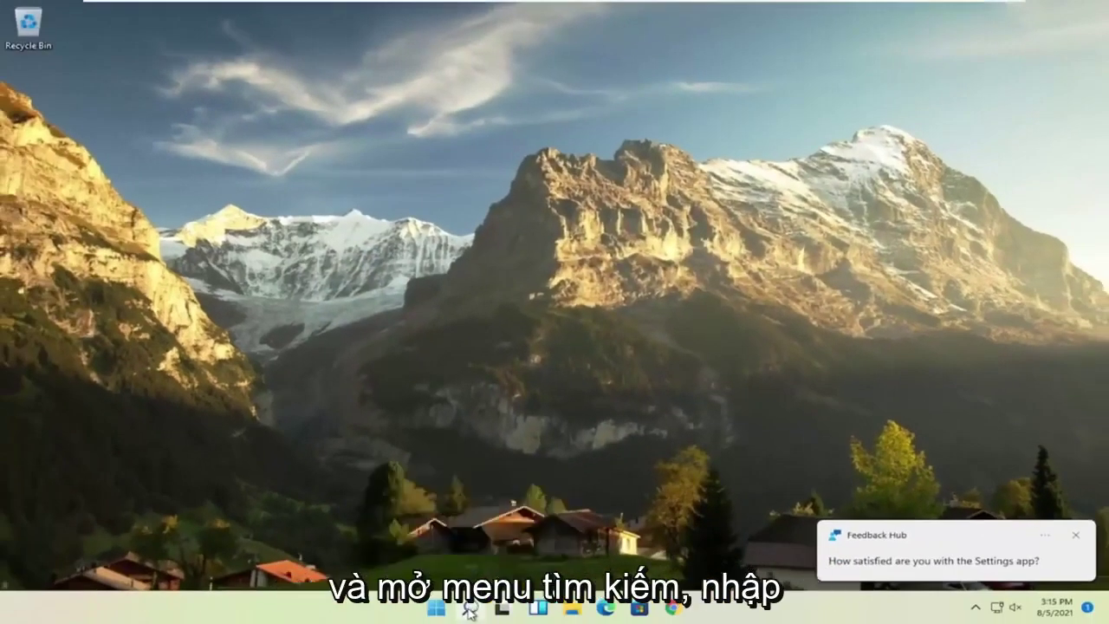
text(adjust)
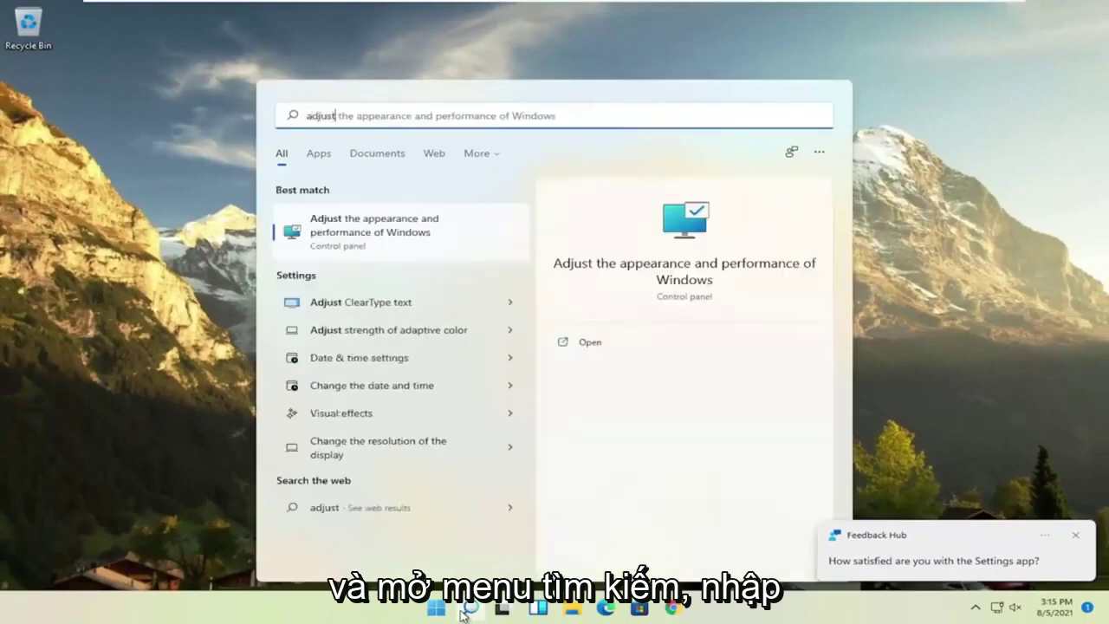
click(409, 230)
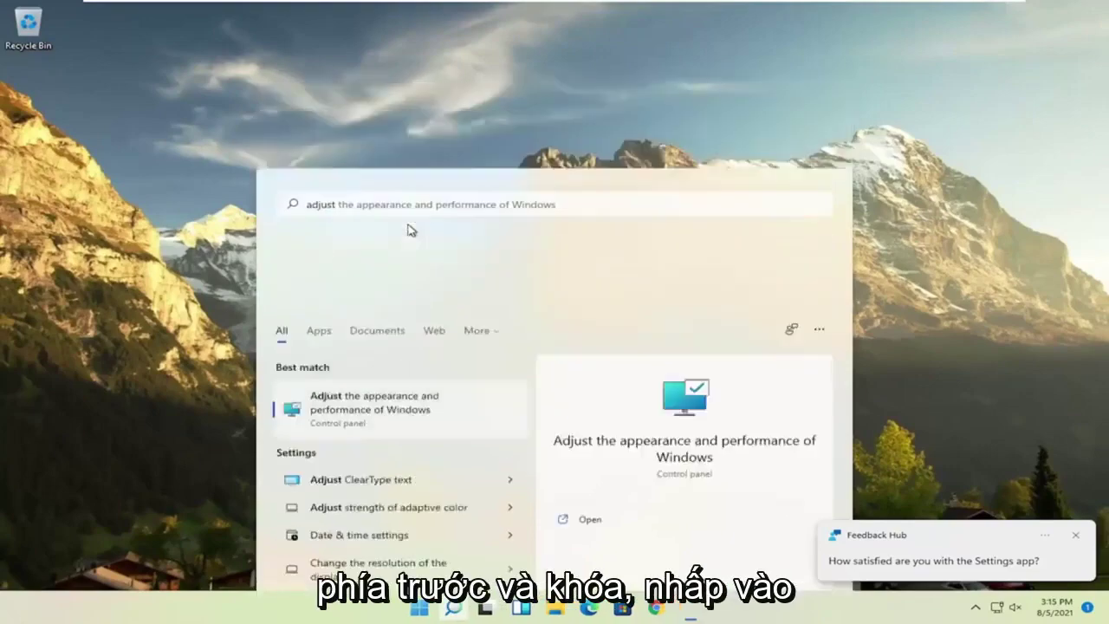
drag(231, 53, 383, 54)
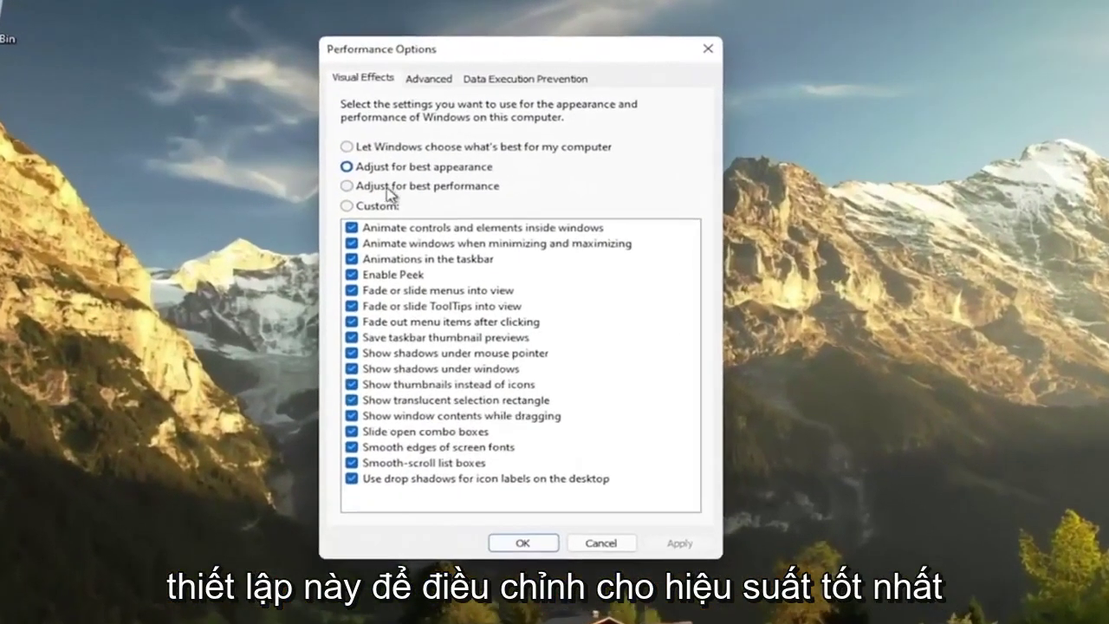
click(262, 162)
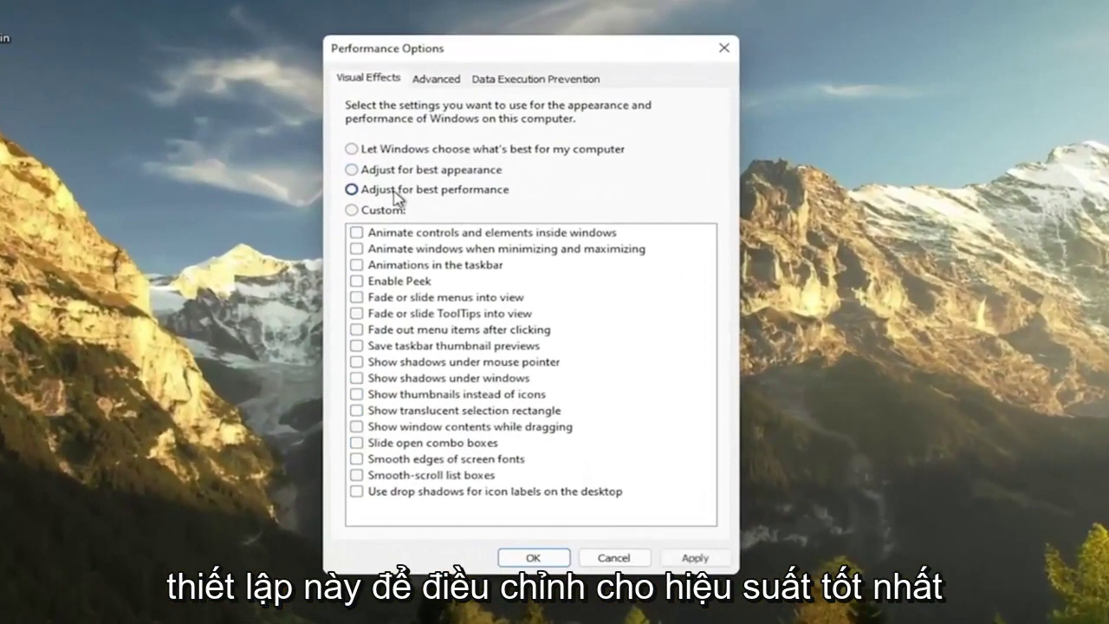
click(694, 557)
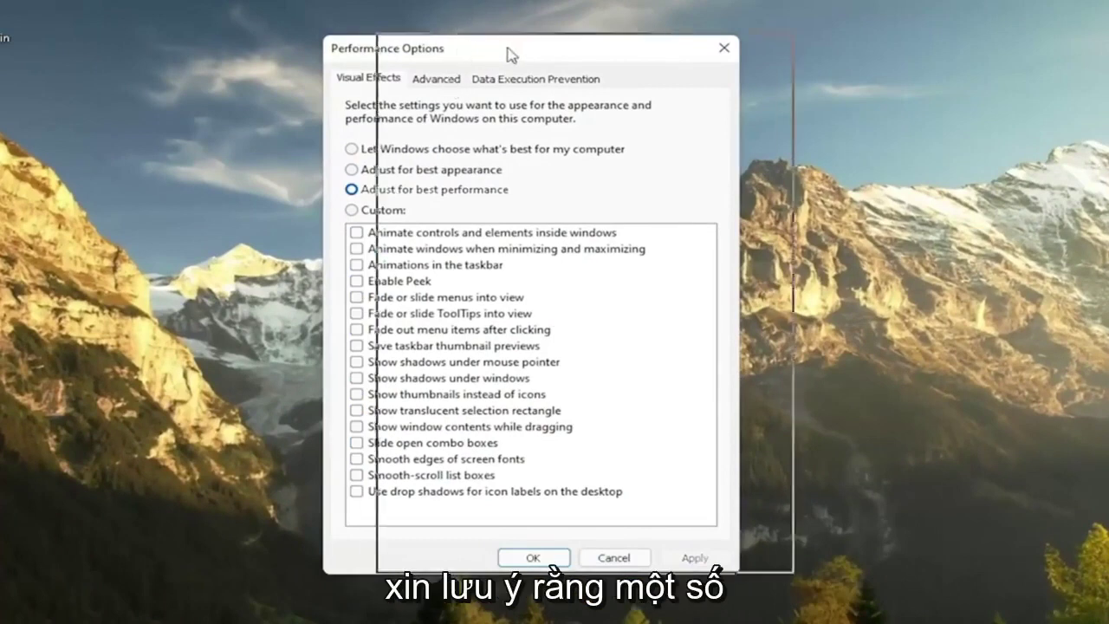
Check the reduced visual effects by moving the Performance Options dialog and briefly showing the Start menu
drag(508, 54, 568, 53)
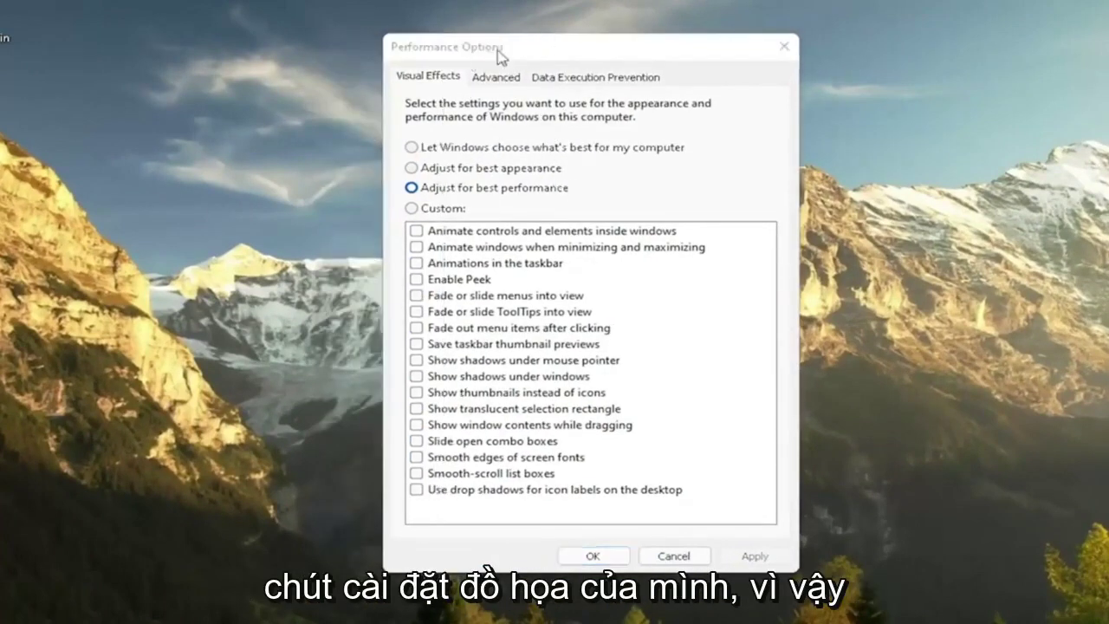
drag(582, 56, 609, 65)
key(super)
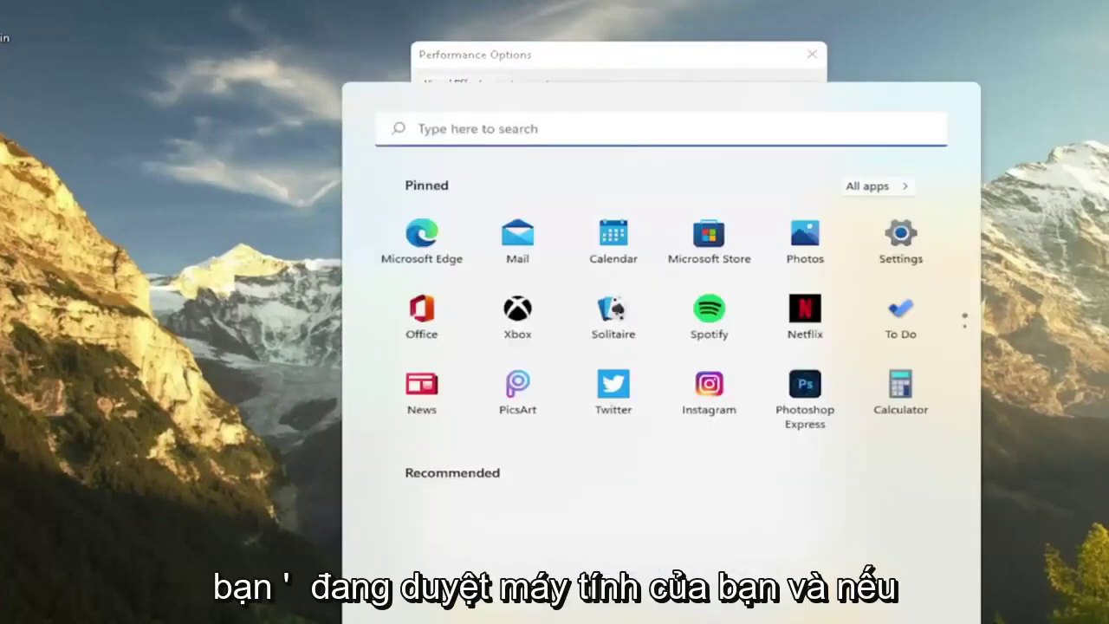
click(615, 245)
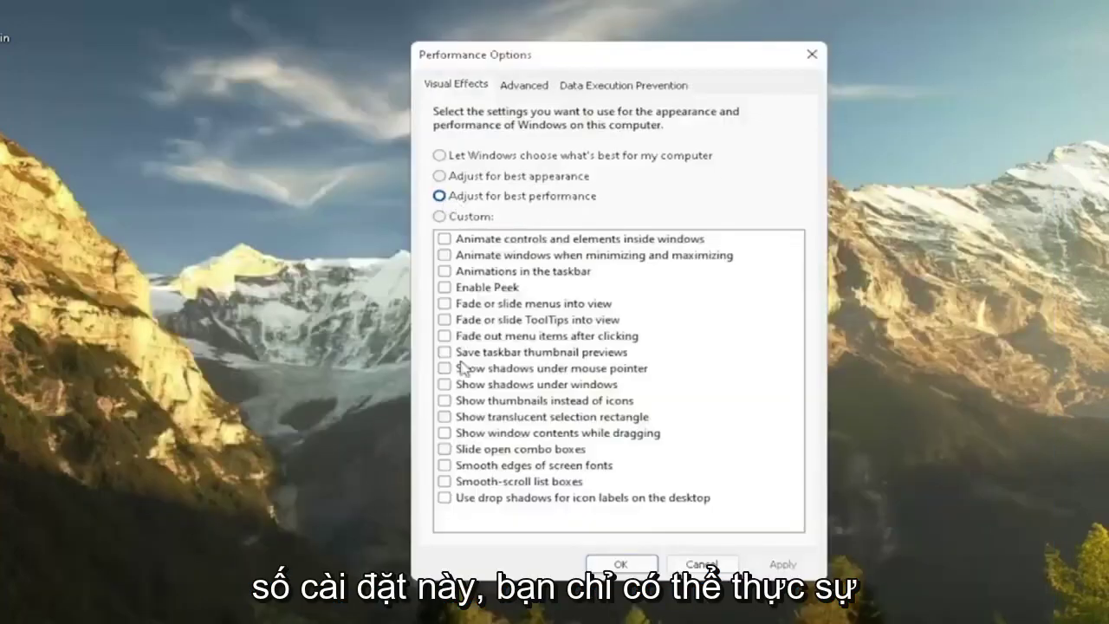
click(445, 400)
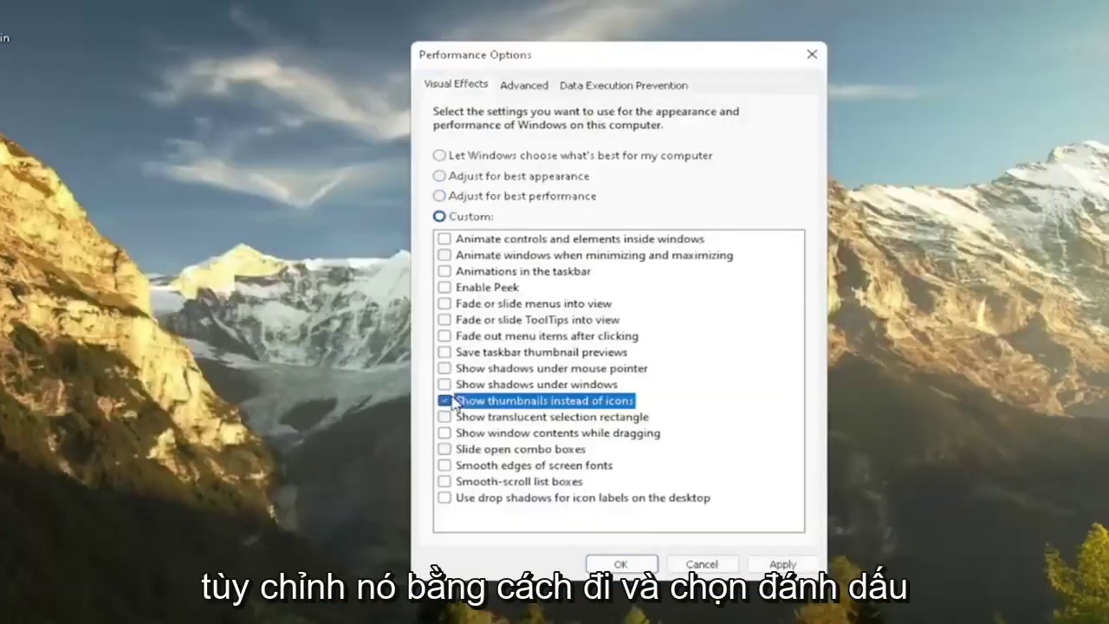
click(444, 335)
click(444, 400)
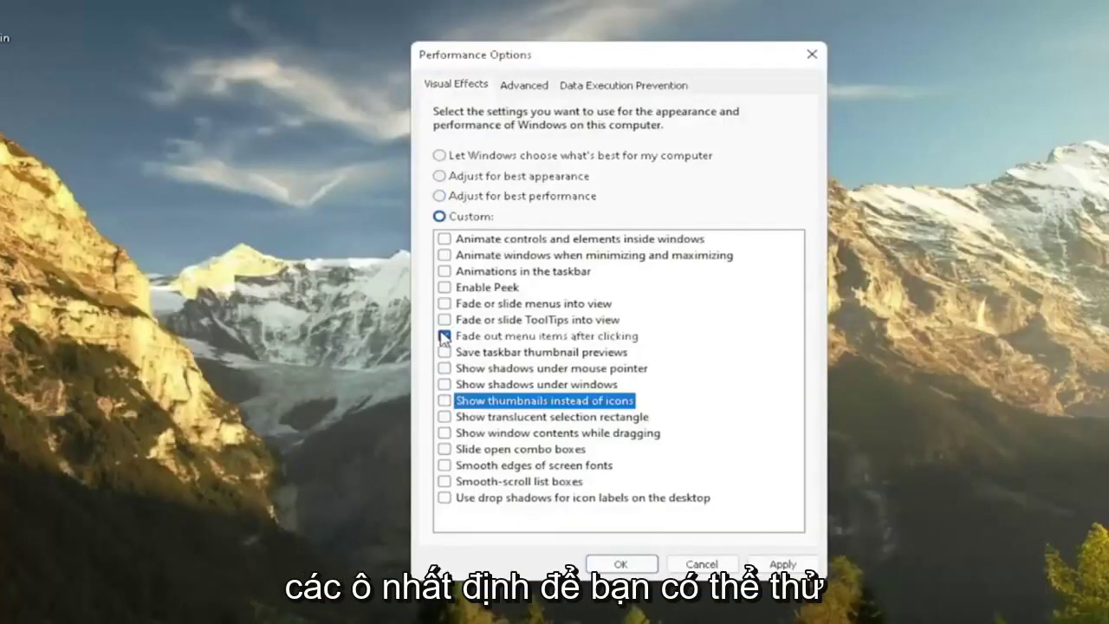
click(444, 336)
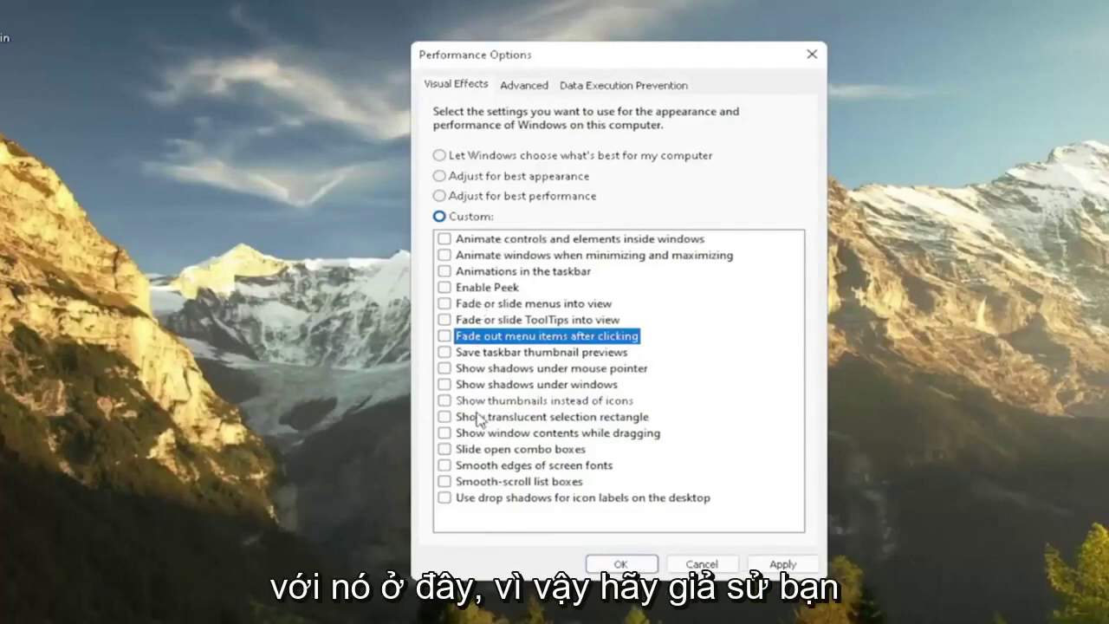
Enable Show window contents while dragging as a custom visual effect, apply it and close Performance Options
mouse_move(681, 49)
mouse_down()
mouse_move(814, 80)
mouse_move(386, 82)
mouse_move(788, 87)
mouse_move(687, 55)
mouse_up()
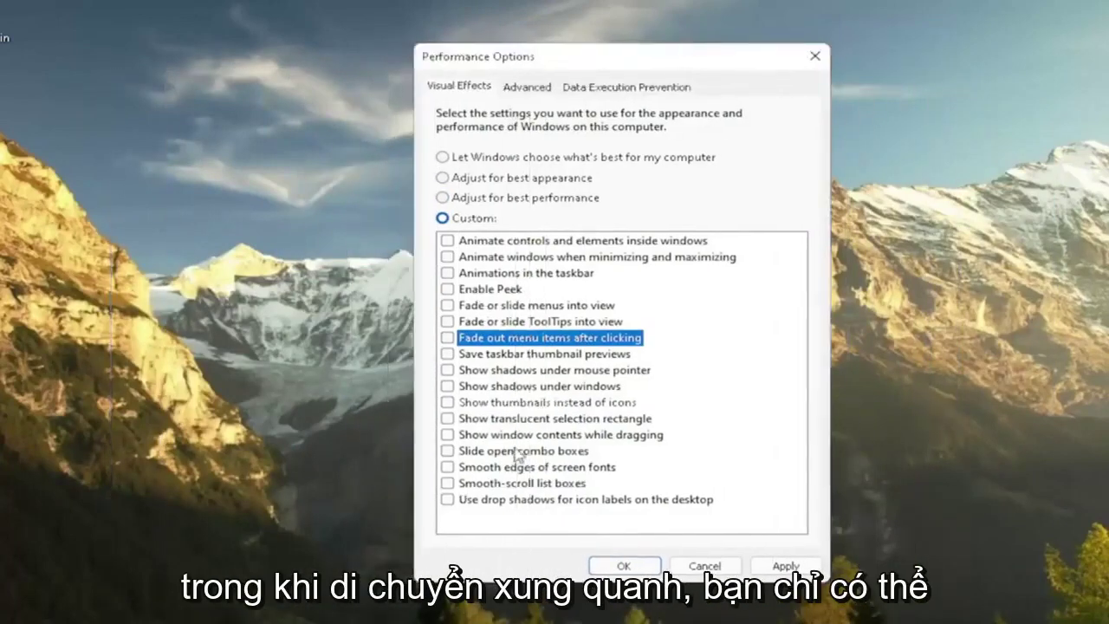
click(487, 435)
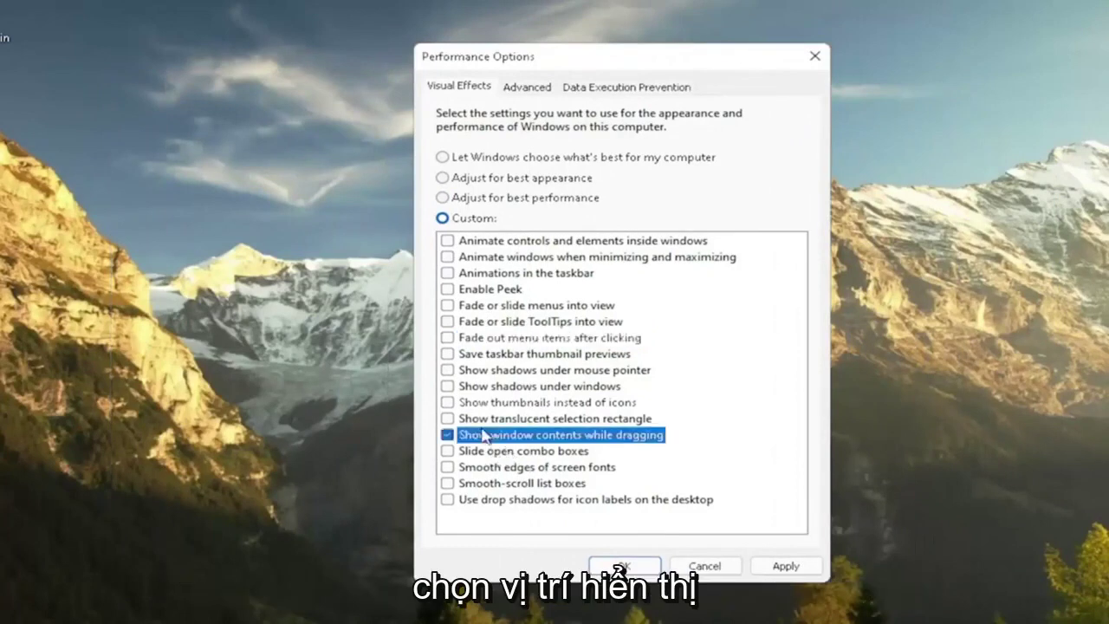
click(447, 435)
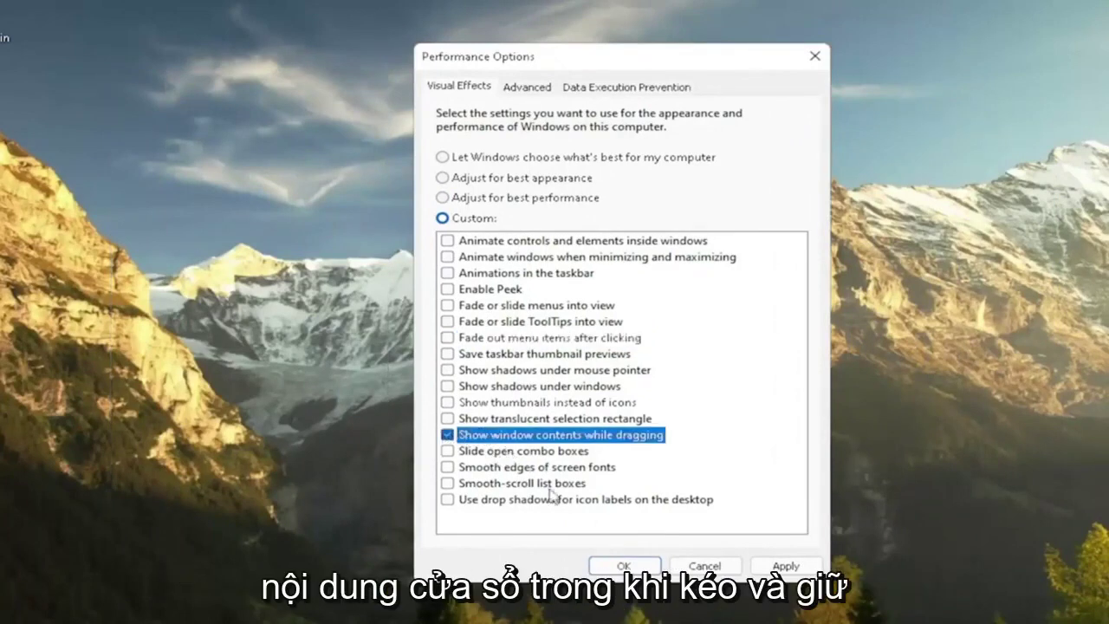
click(804, 563)
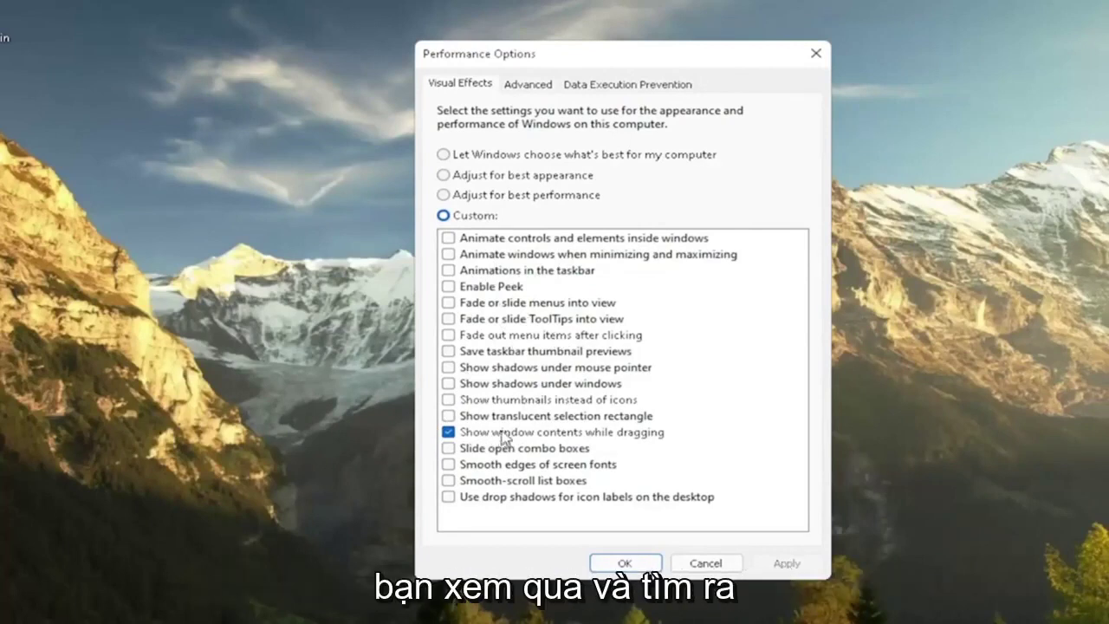
click(814, 52)
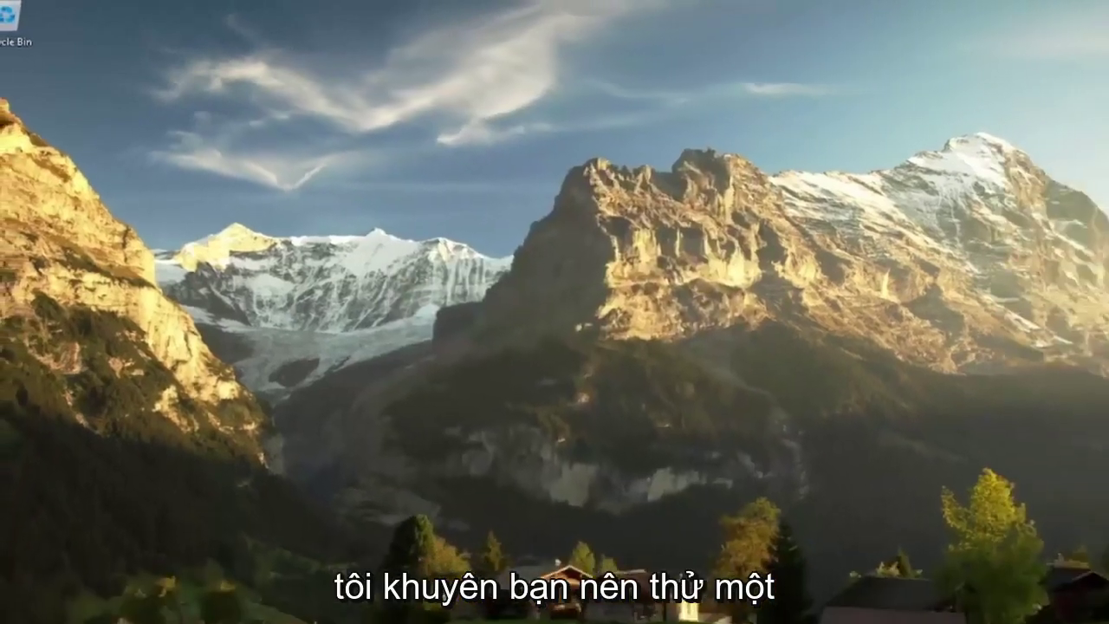
Open Control Panel and set its items to display as Large icons
click(468, 609)
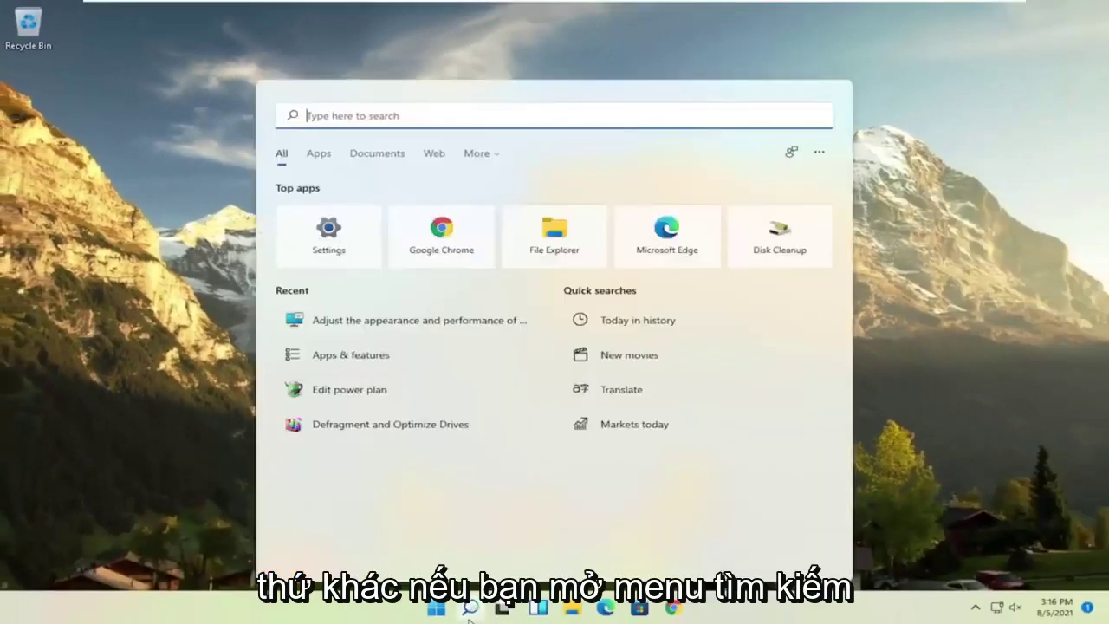
text(control)
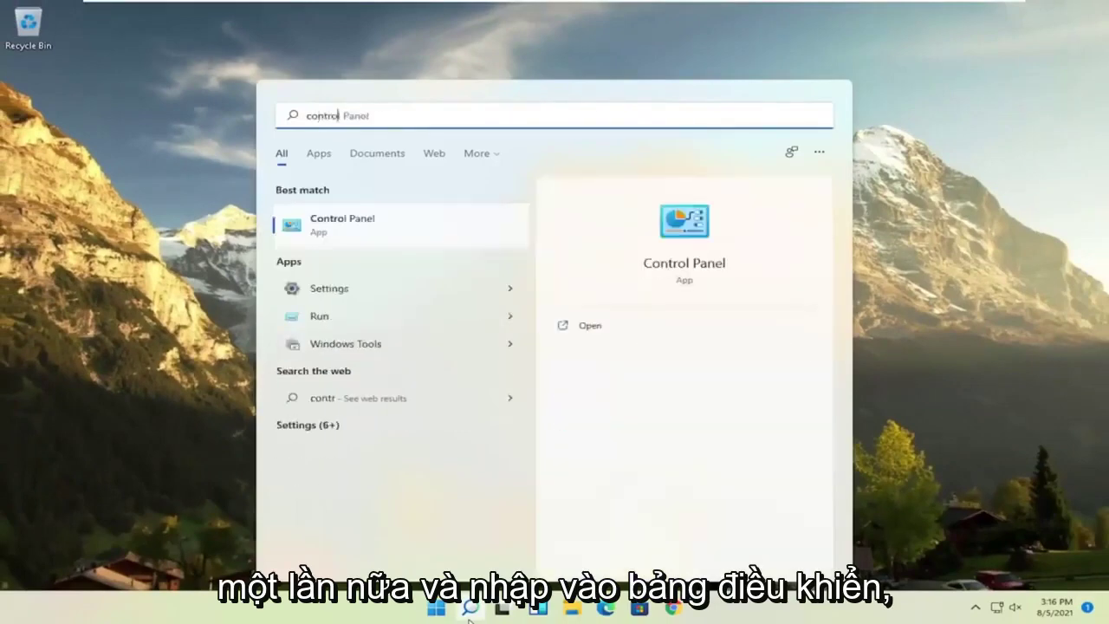
click(352, 232)
click(901, 176)
click(905, 214)
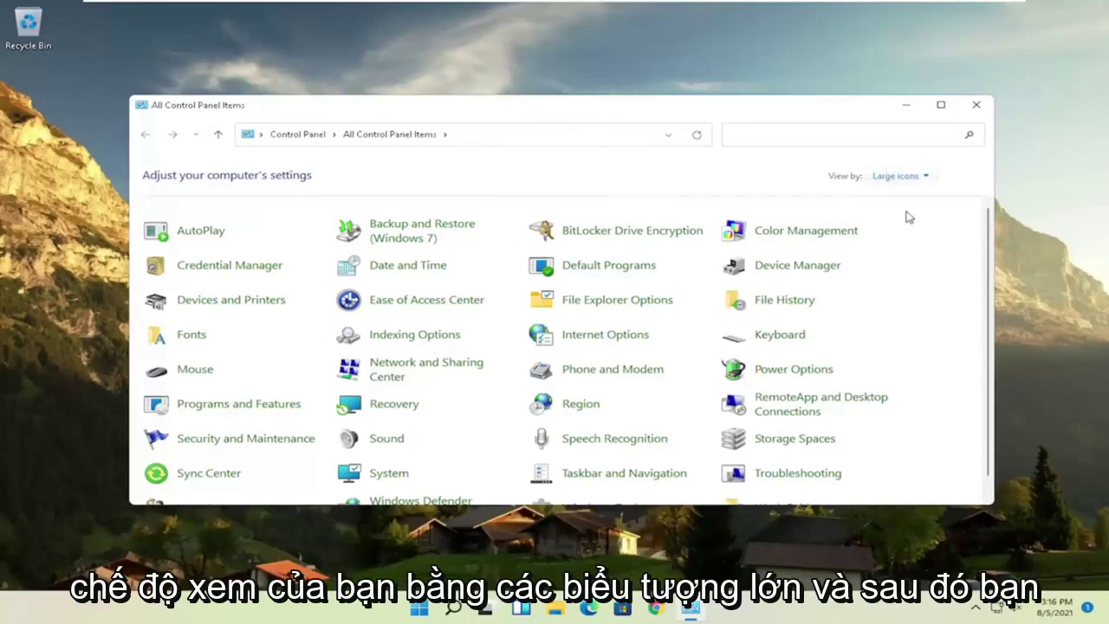
Switch the power plan to High performance in Power Options, checking the additional plans, and close the window
click(794, 372)
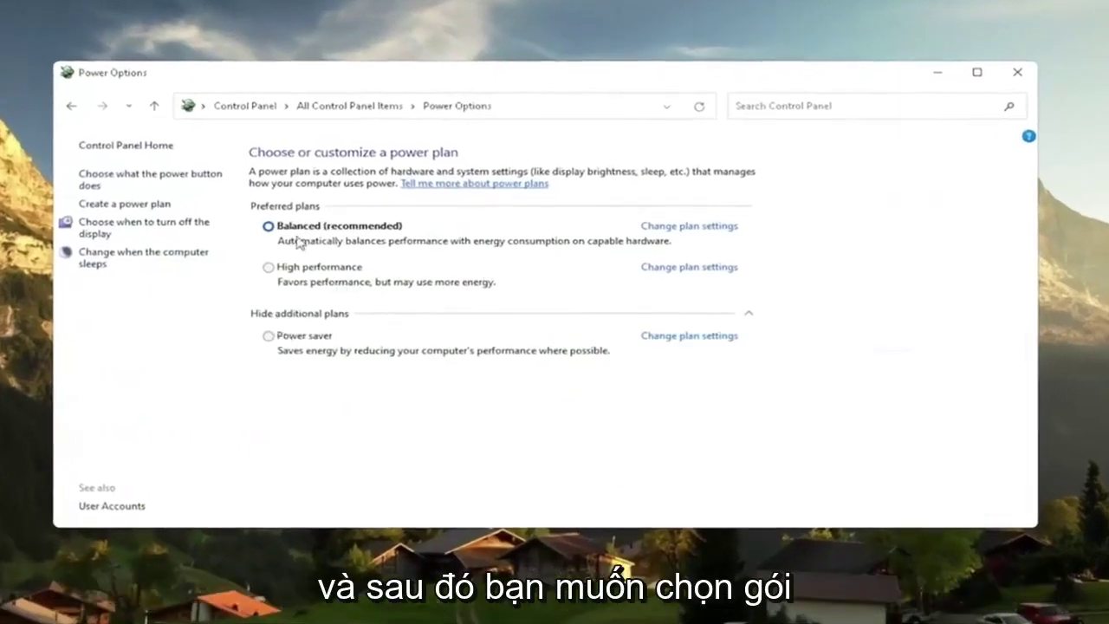
click(312, 314)
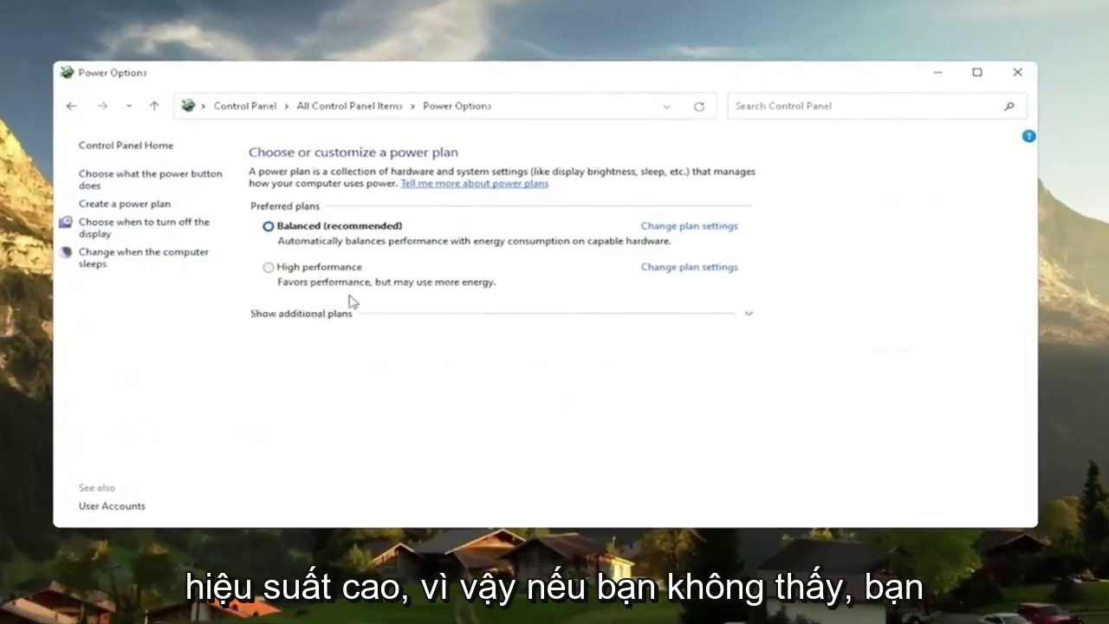
click(308, 315)
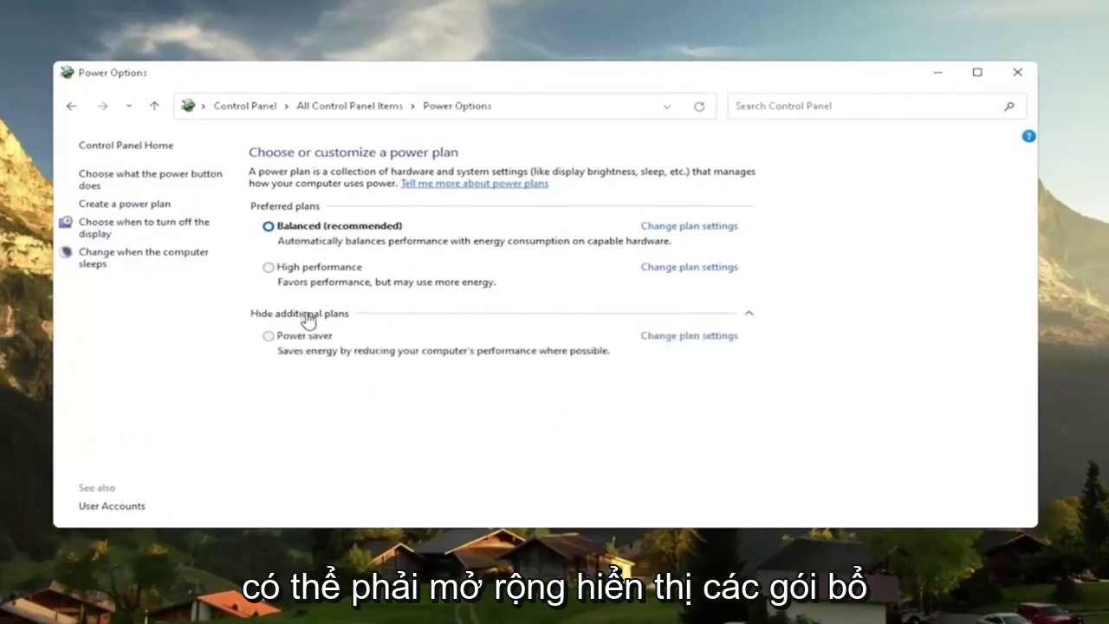
click(268, 268)
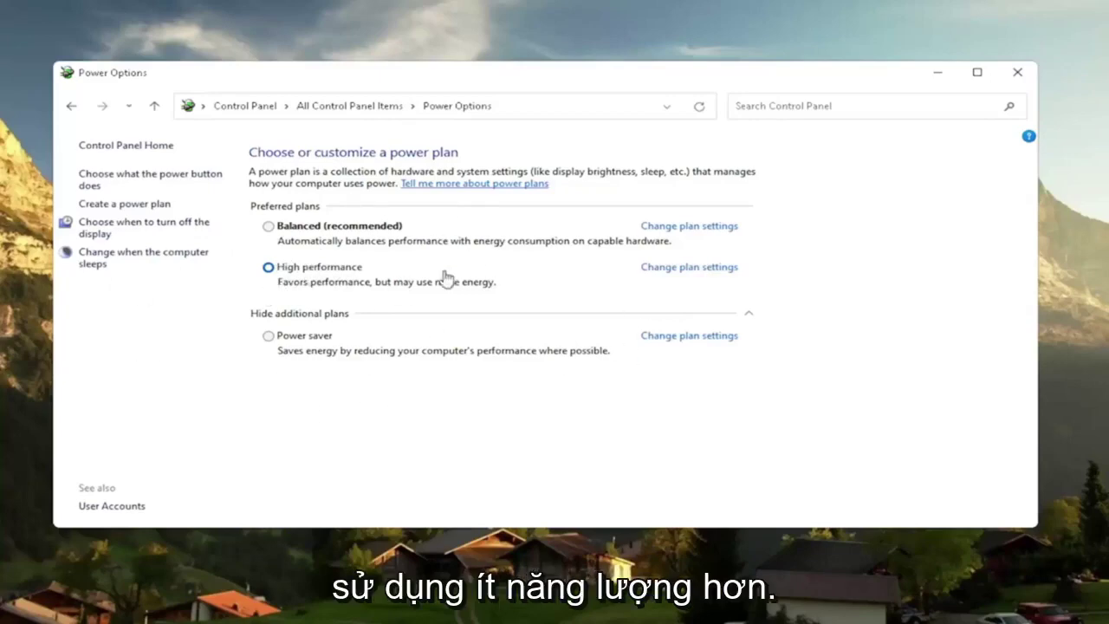
click(1013, 76)
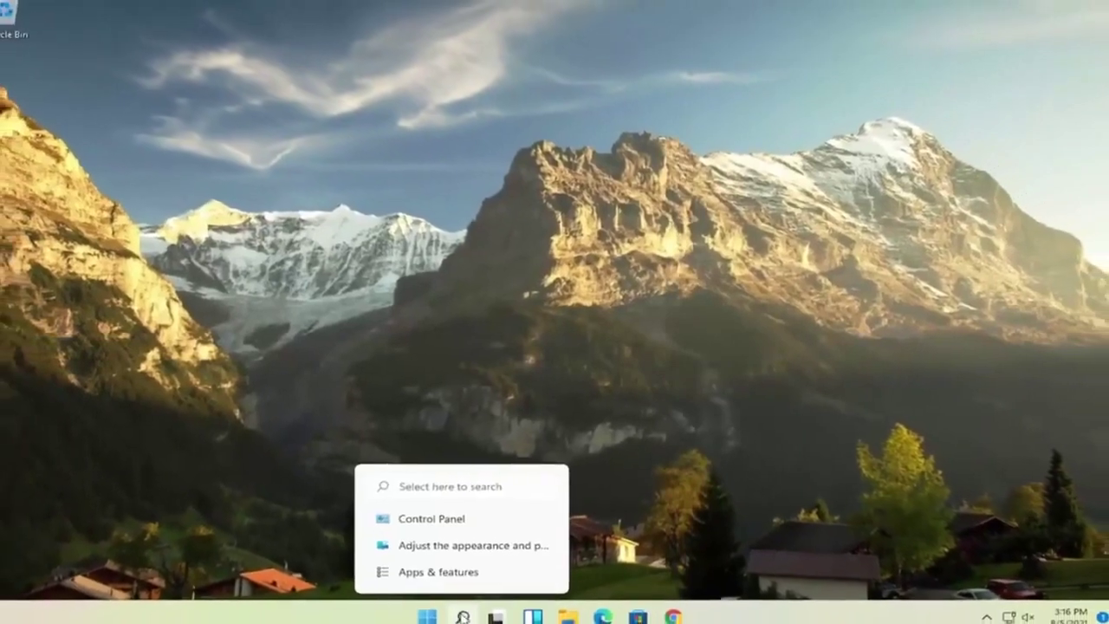
Run Disk Cleanup on the C: drive including system files and permanently delete the preselected files
click(454, 620)
text(disk clean)
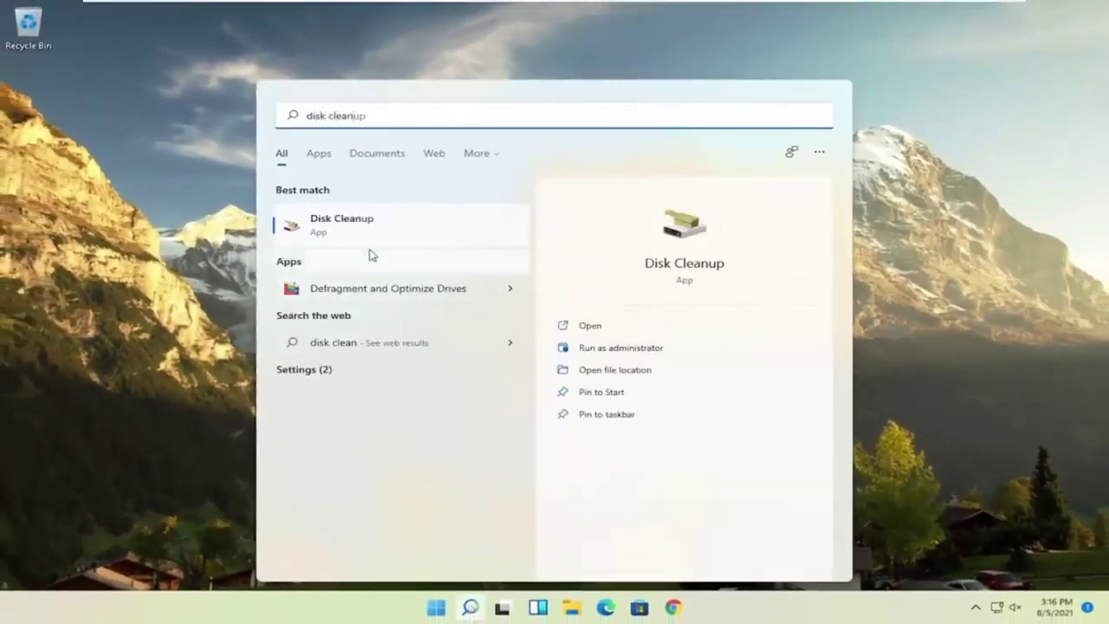
click(351, 228)
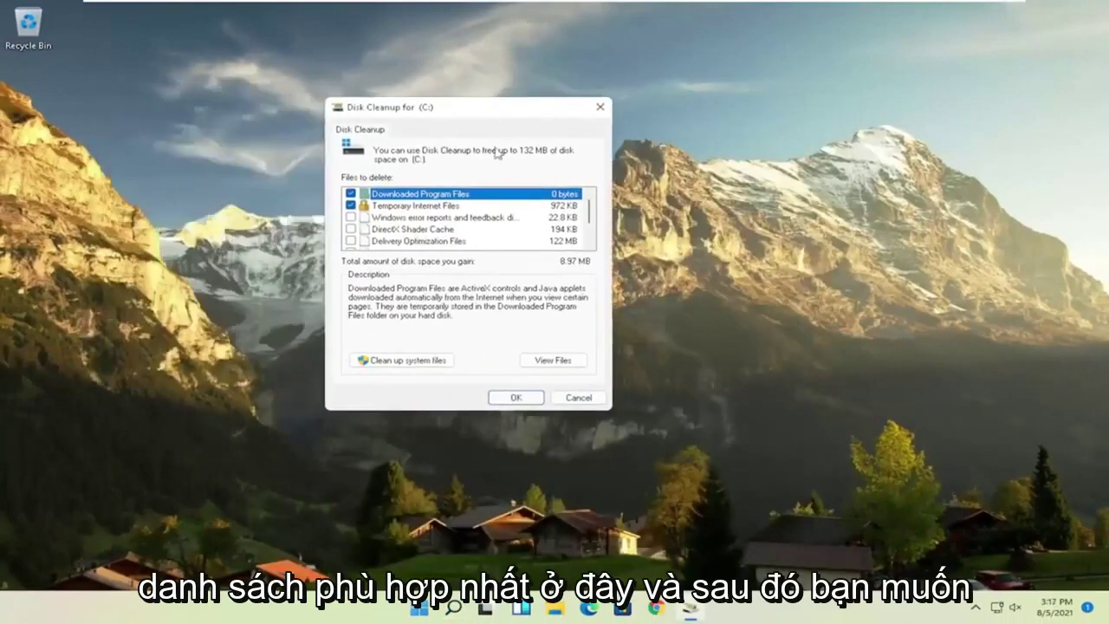
click(396, 359)
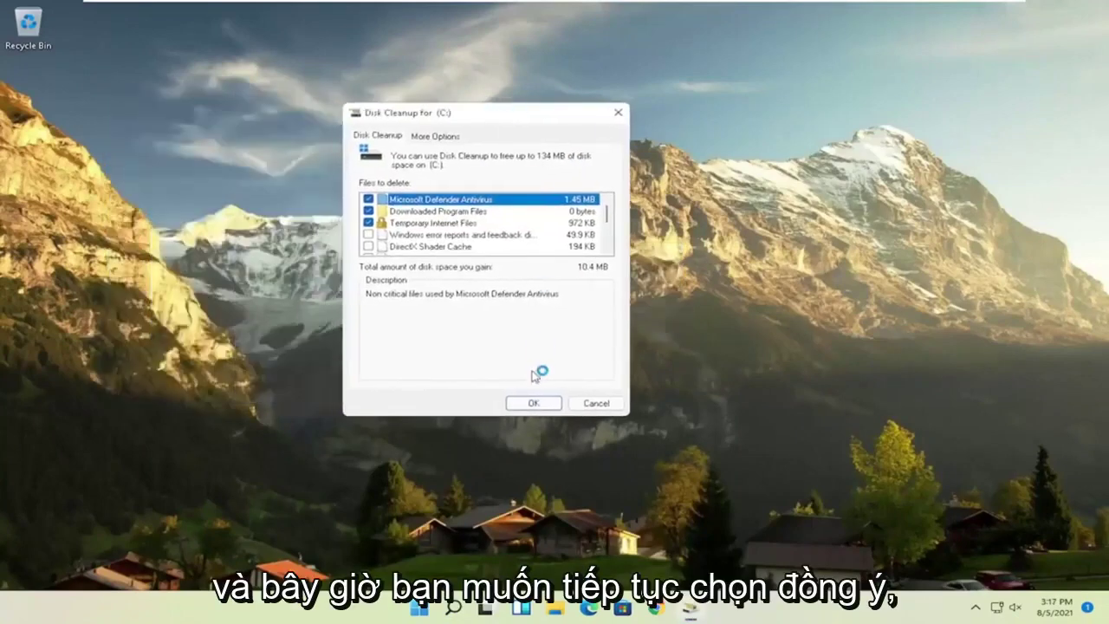
click(535, 403)
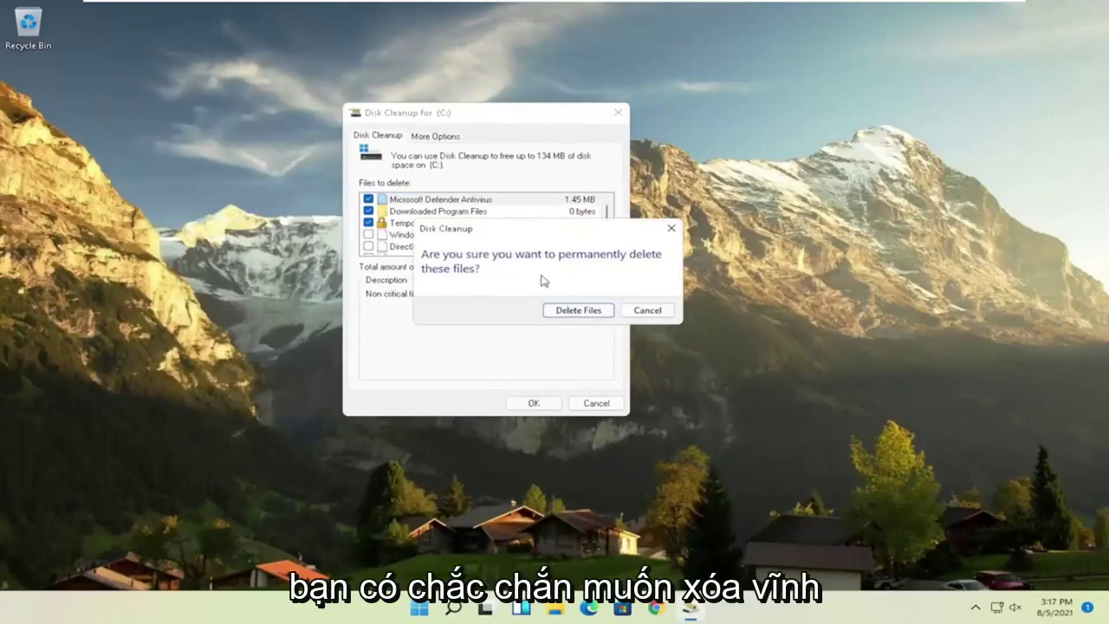
click(578, 310)
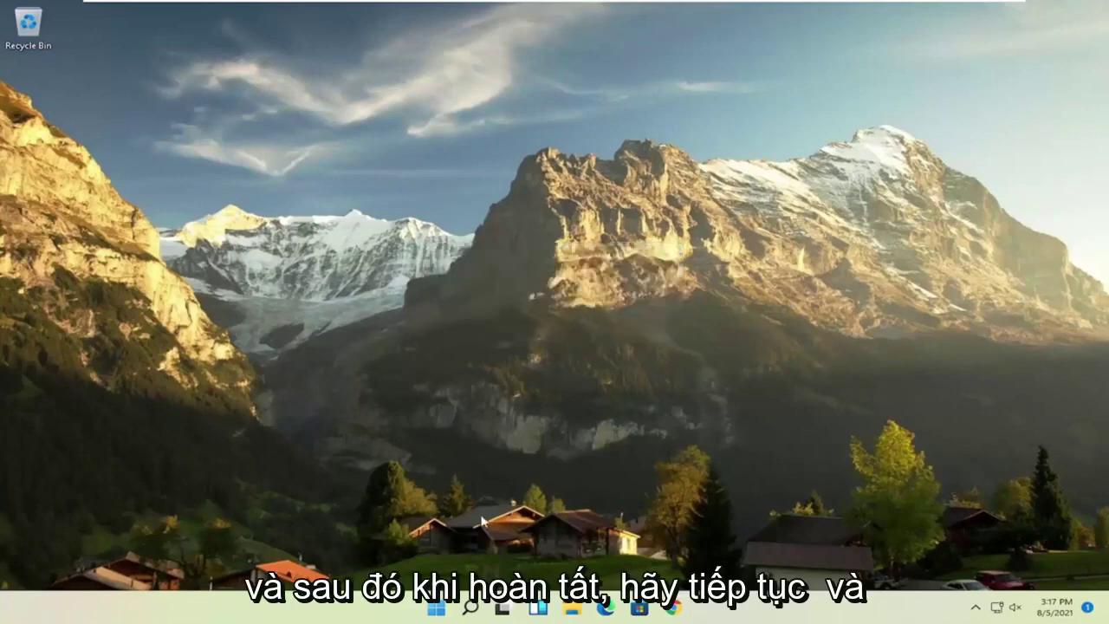
Search for defrag and open Defragment and Optimize Drives
click(470, 606)
text(d)
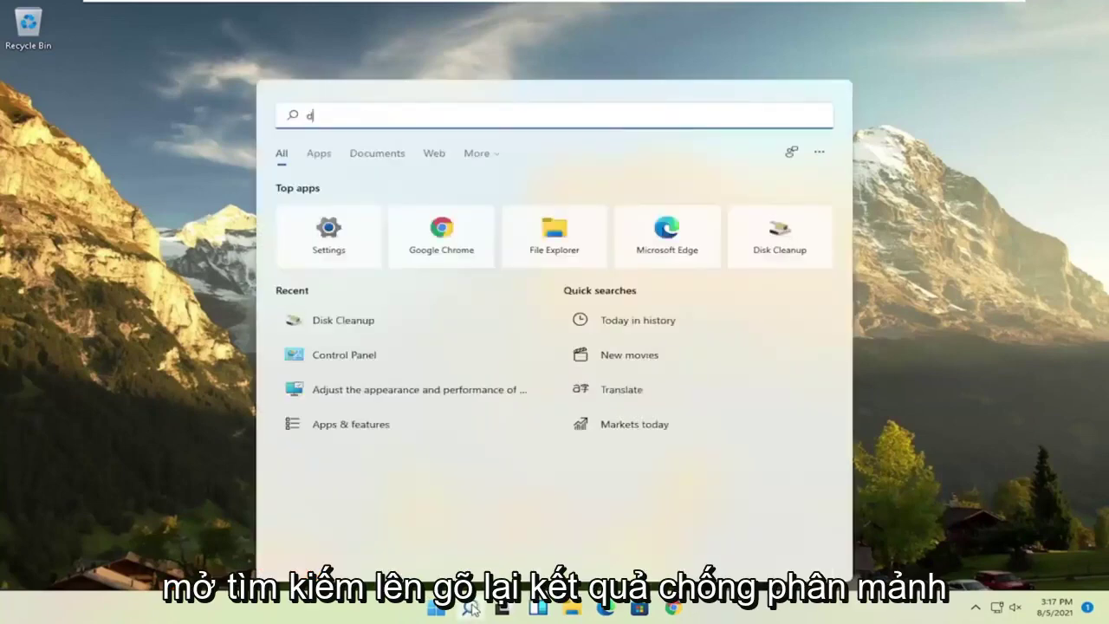
text(isk)
key(BackSpace)
key(BackSpace)
key(BackSpace)
text(efrag)
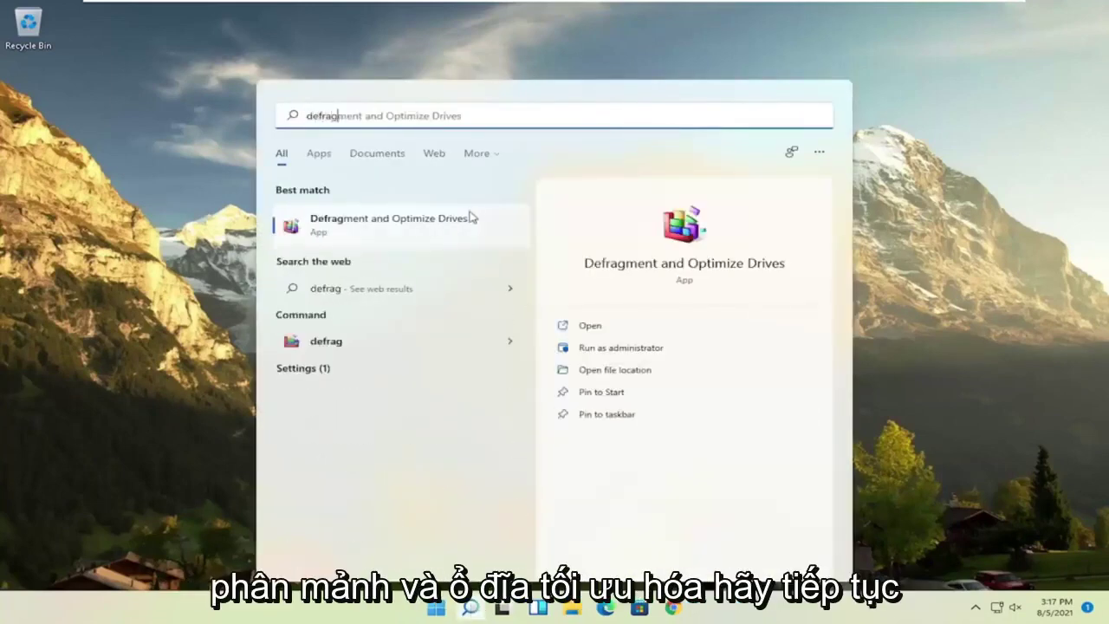
click(403, 234)
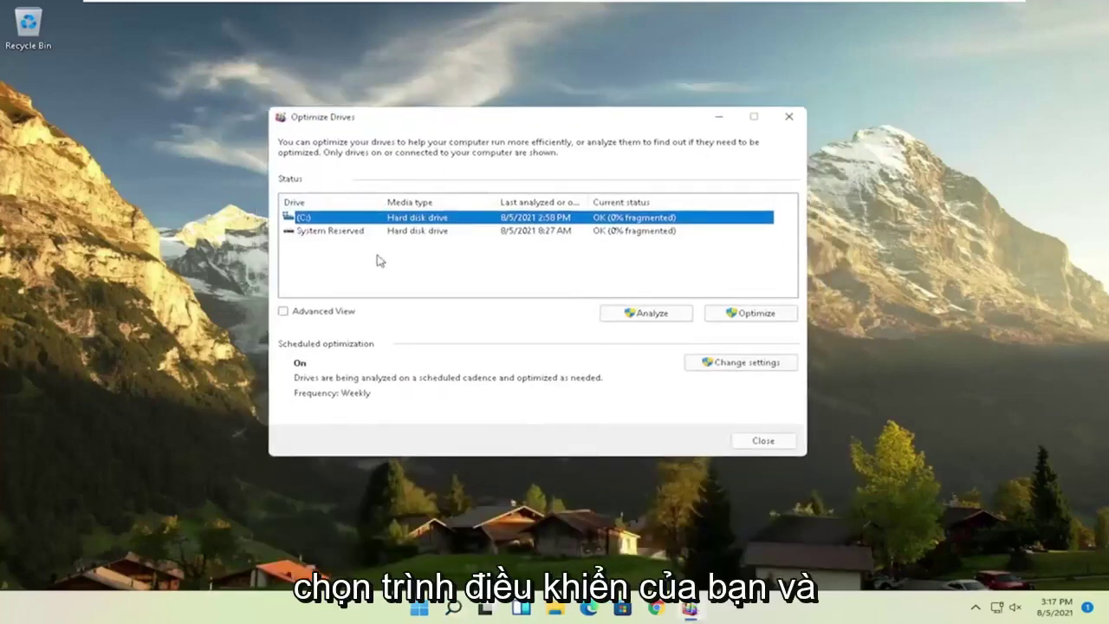
Optimize the C: drive and close the Optimize Drives window
click(313, 230)
click(313, 217)
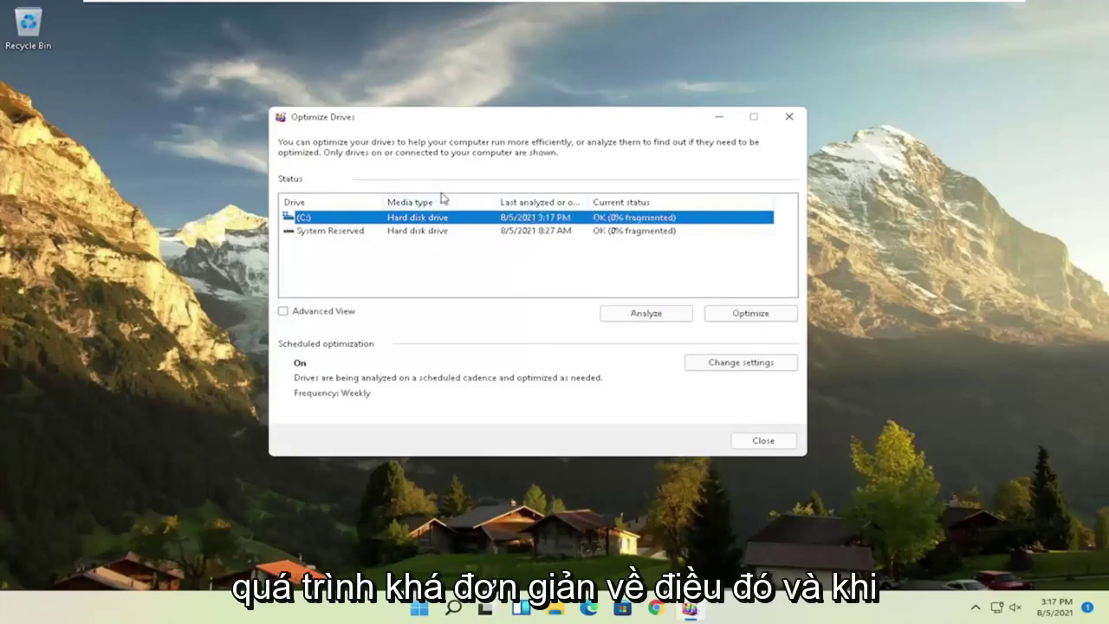
click(789, 116)
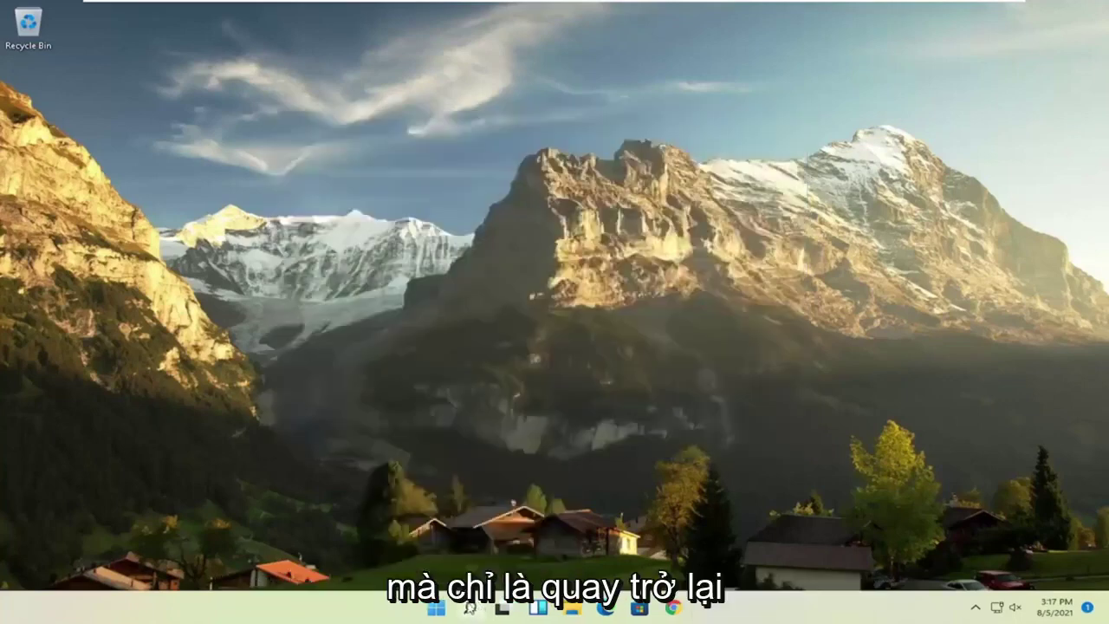
Search for cmd, run Command Prompt as administrator and allow it to make changes to the device
click(468, 608)
text(cmd)
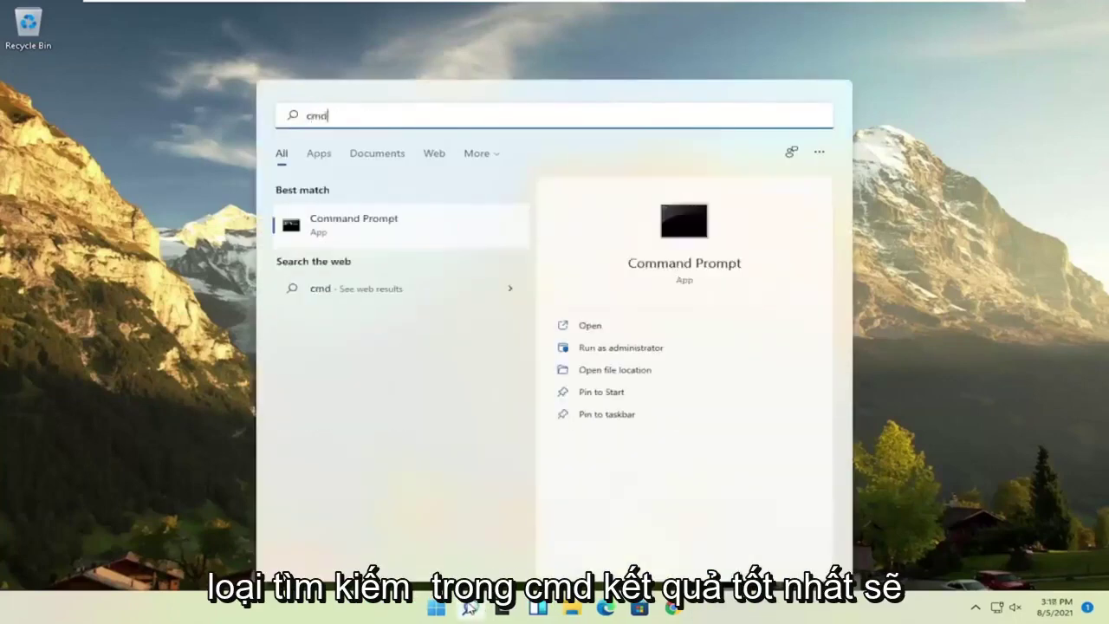
right_click(351, 224)
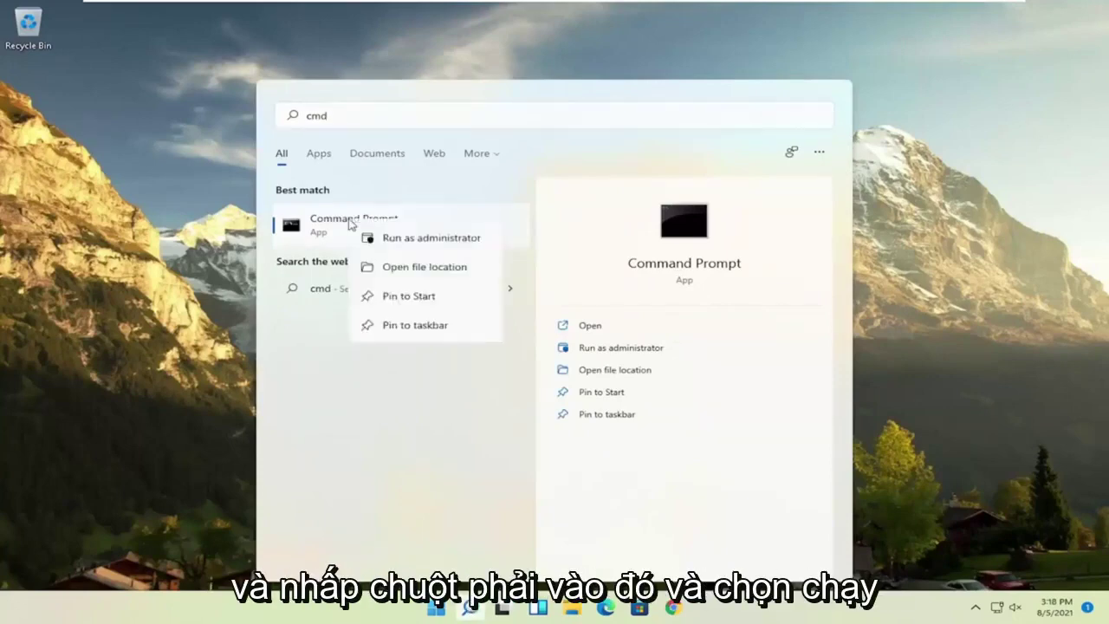
click(414, 240)
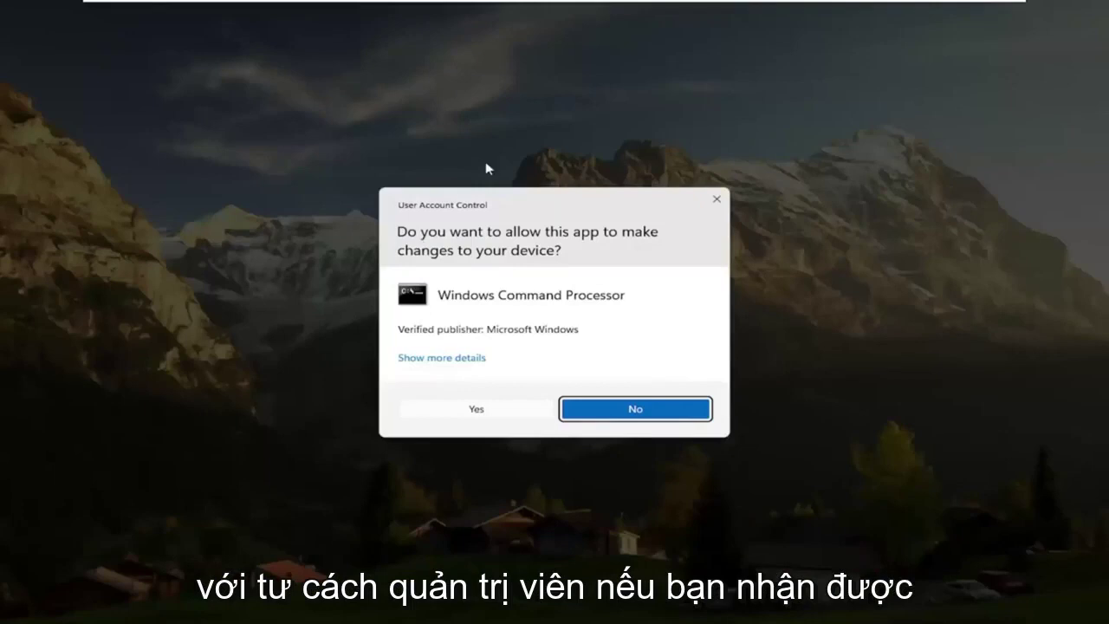
click(479, 409)
drag(457, 124, 494, 99)
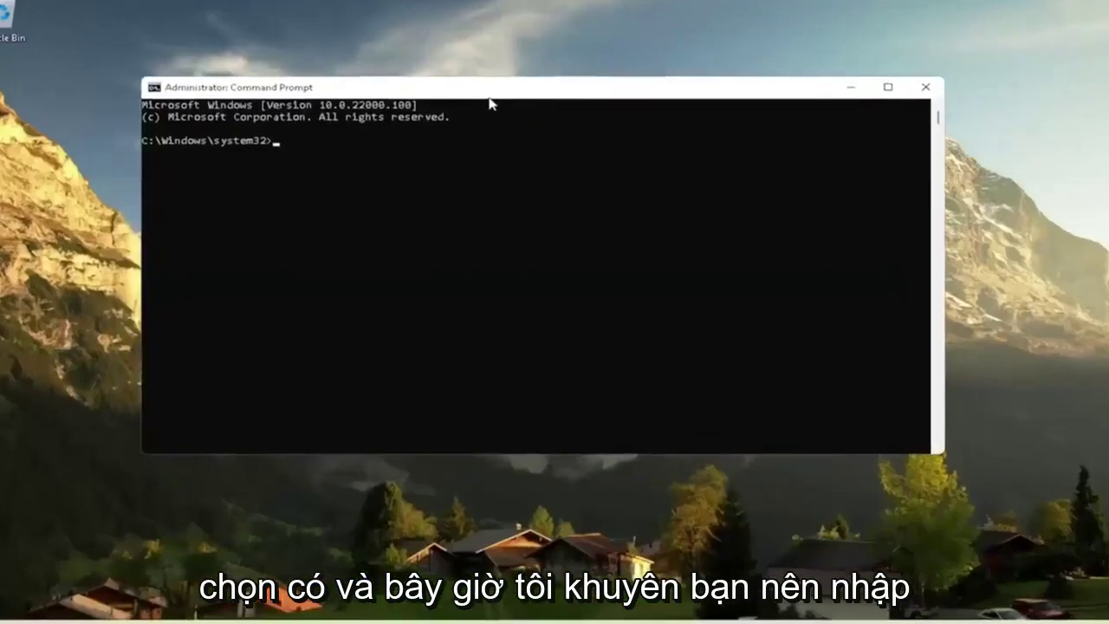
Run the system file scan with sfc /scannow and close Command Prompt once it finishes
text(sfc)
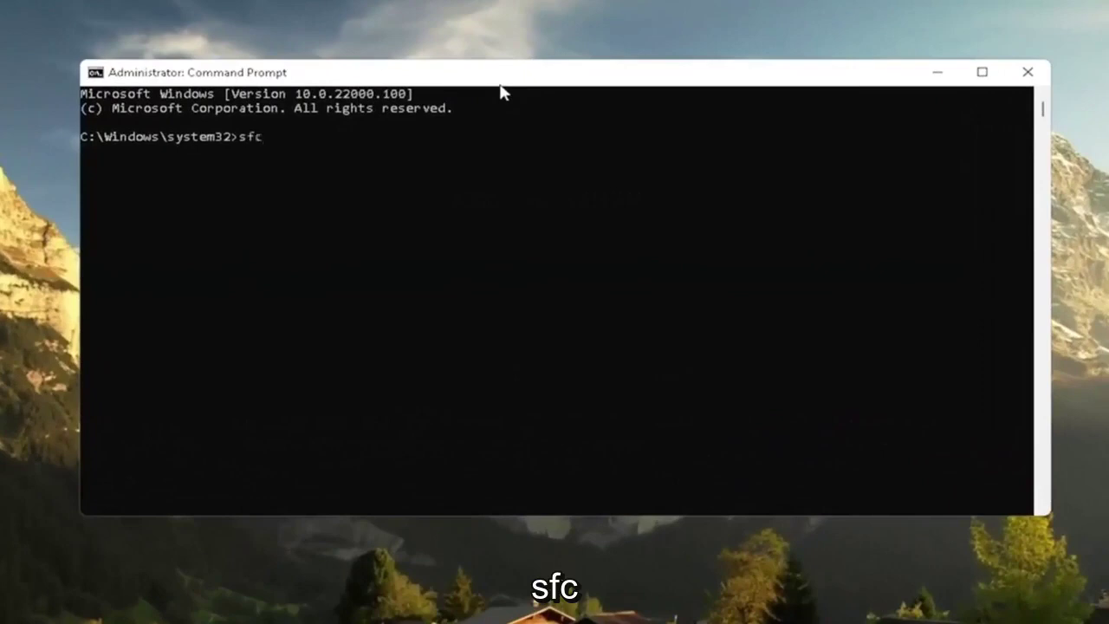
text( /scannow)
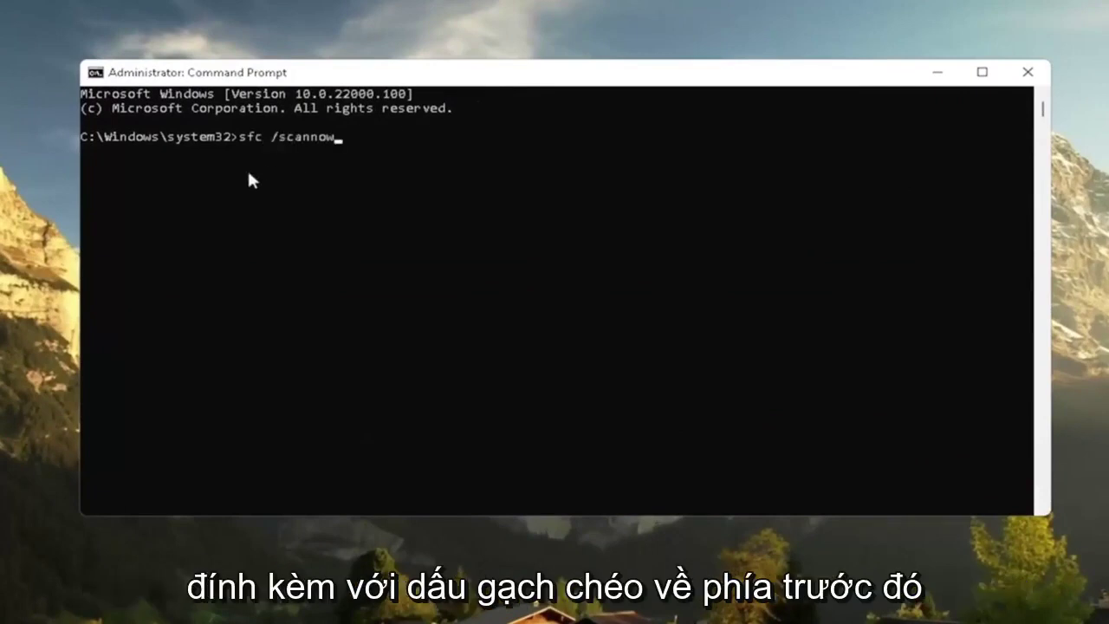
key(Return)
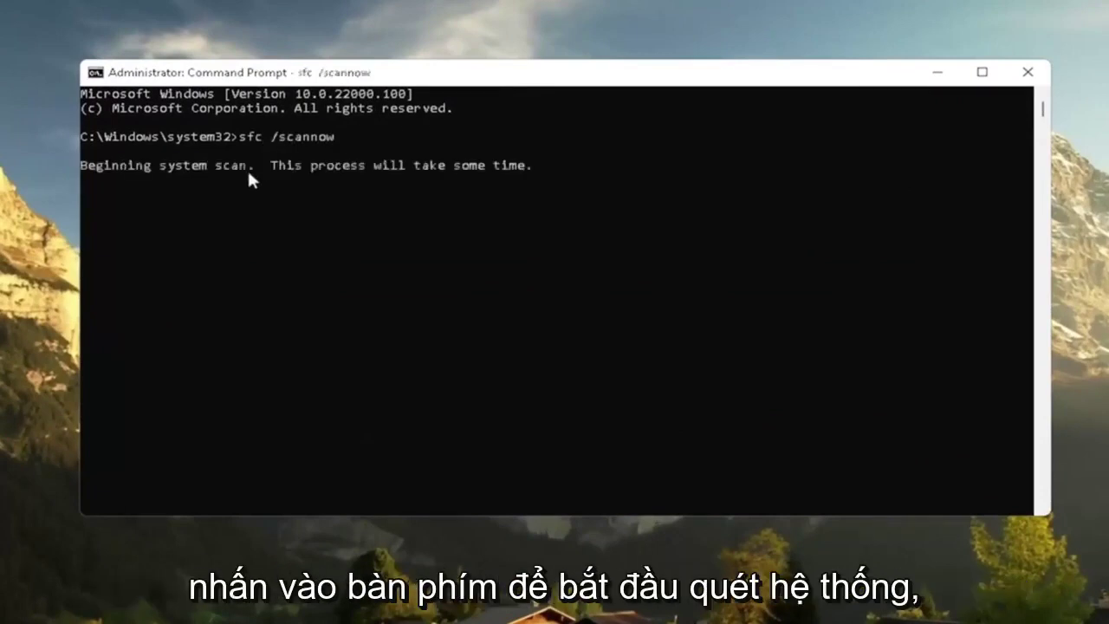
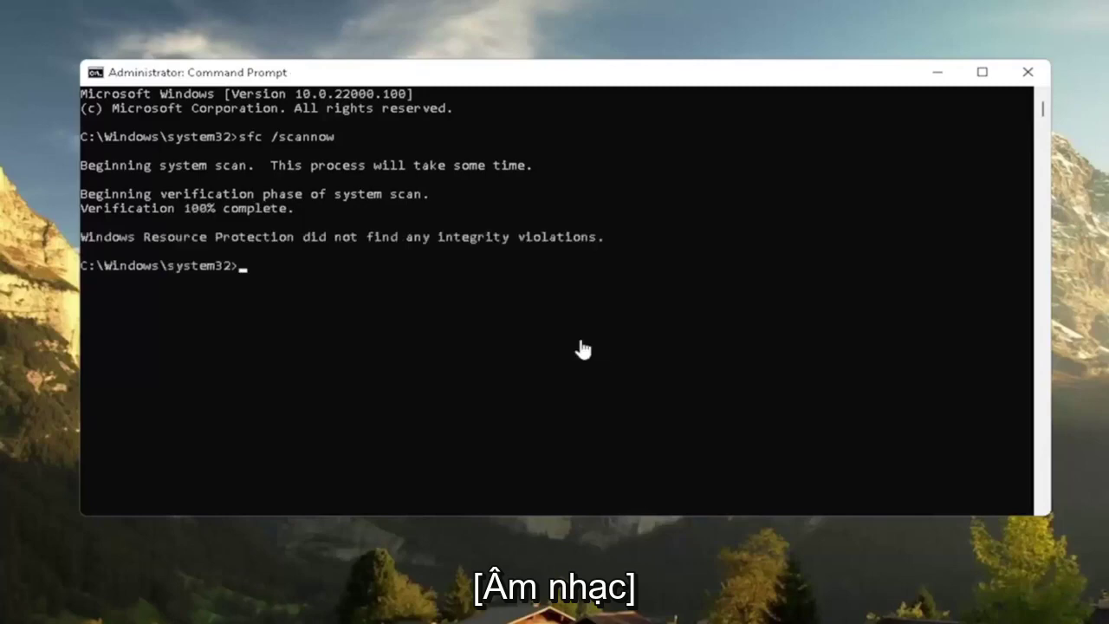
click(1021, 72)
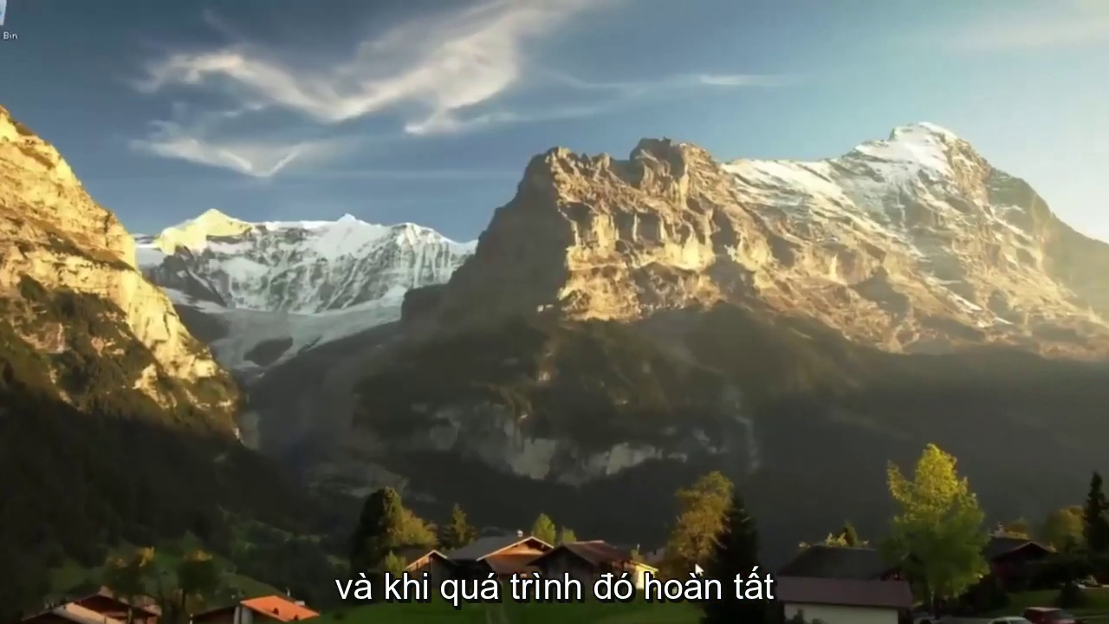
Restart the computer
right_click(438, 609)
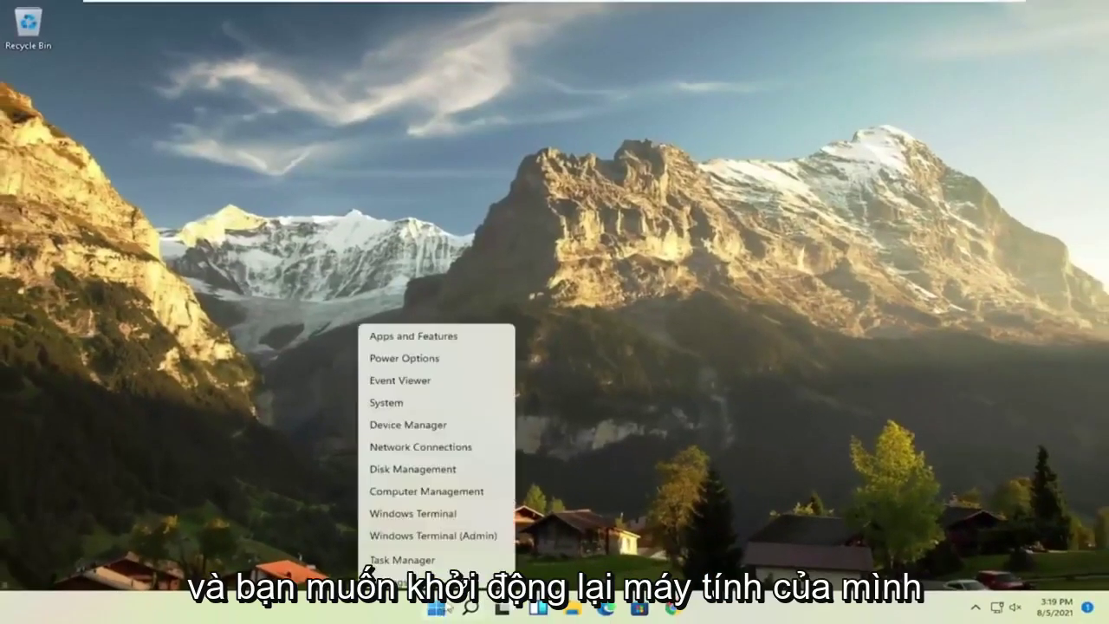
mouse_move(467, 558)
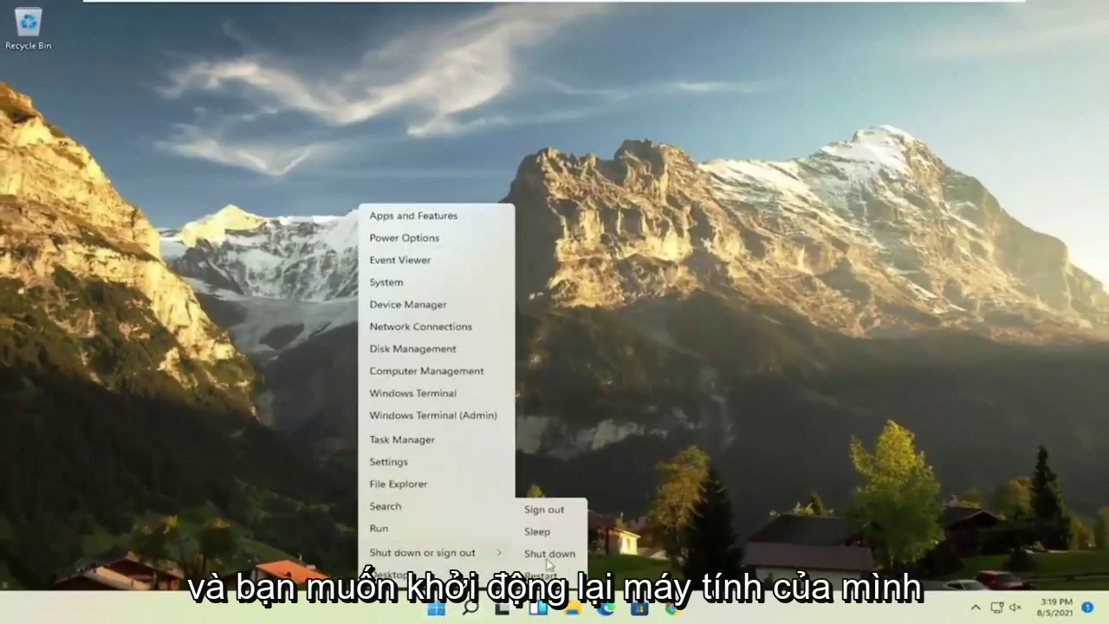
click(543, 576)
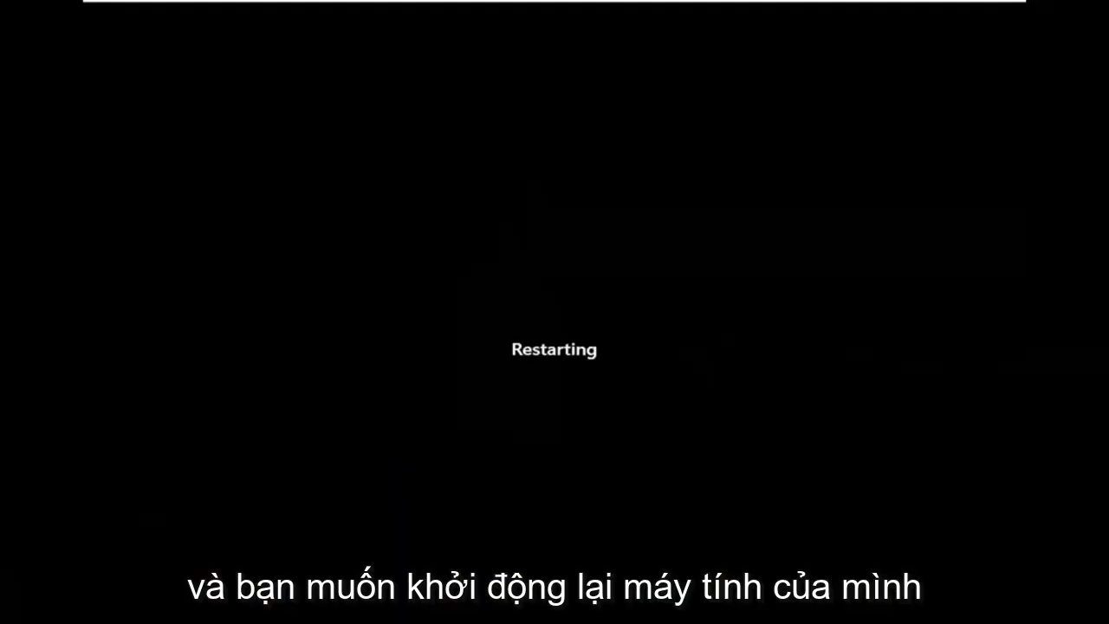